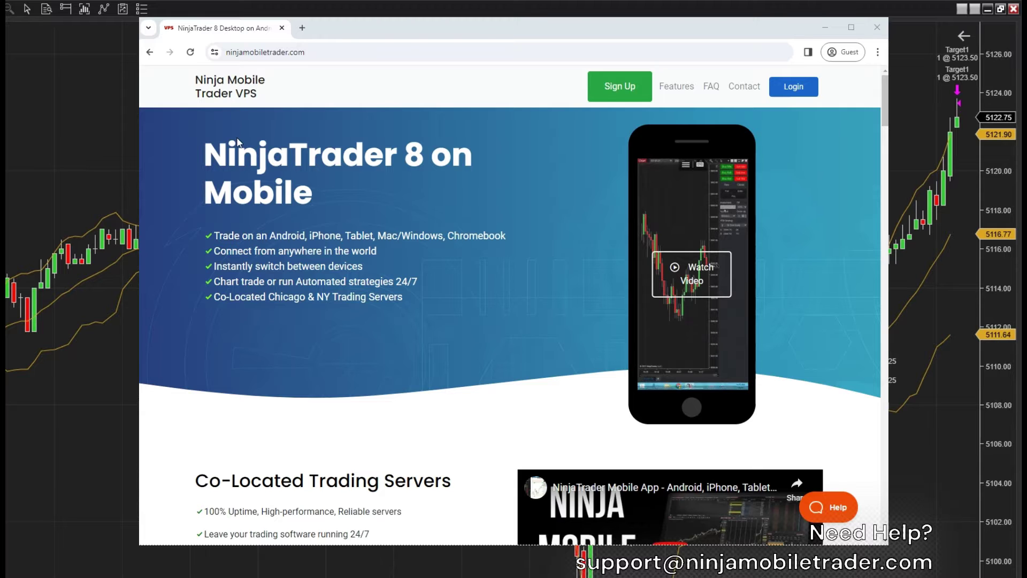
Scroll to the Co-Located Trading Servers section and highlight the uptime and home-performance bullets
{"action": "left_click", "coordinate": [300, 52]}
{"action": "scroll", "coordinate": [316, 67], "scroll_direction": "down", "scroll_amount": 1}
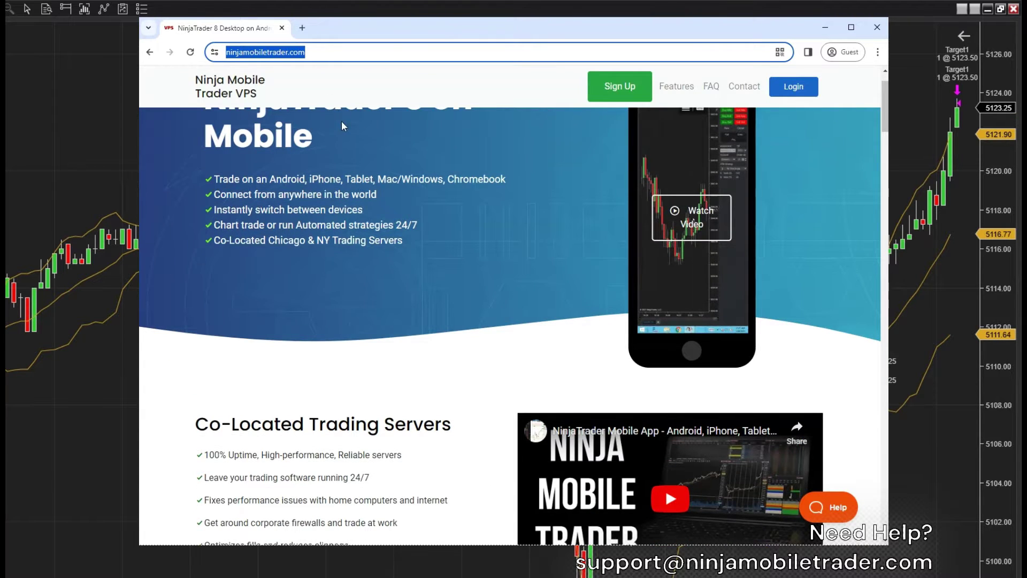
{"action": "left_click", "coordinate": [342, 148]}
{"action": "scroll", "coordinate": [342, 150], "scroll_direction": "down", "scroll_amount": 1}
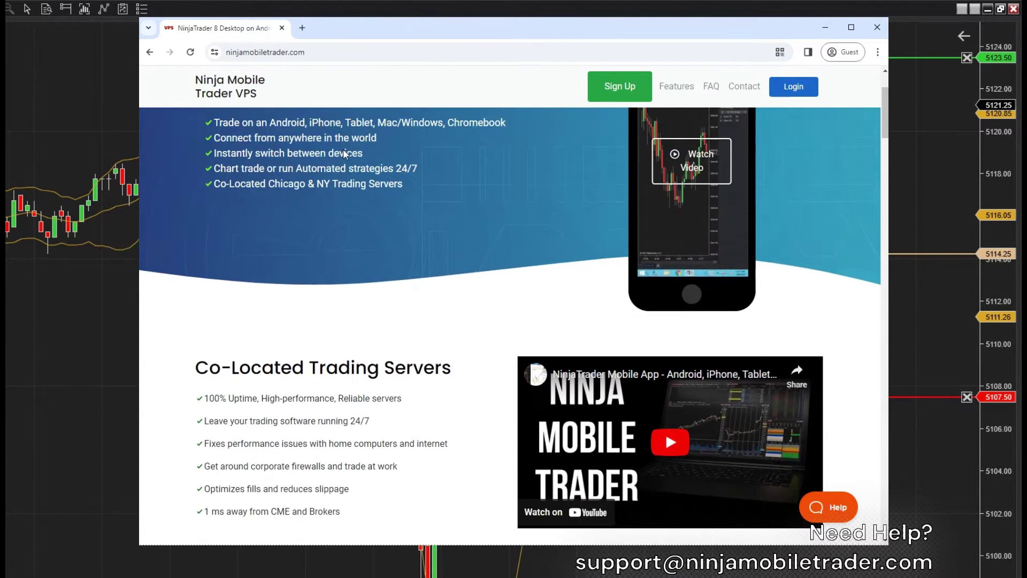
{"action": "scroll", "coordinate": [343, 153], "scroll_direction": "down", "scroll_amount": 3}
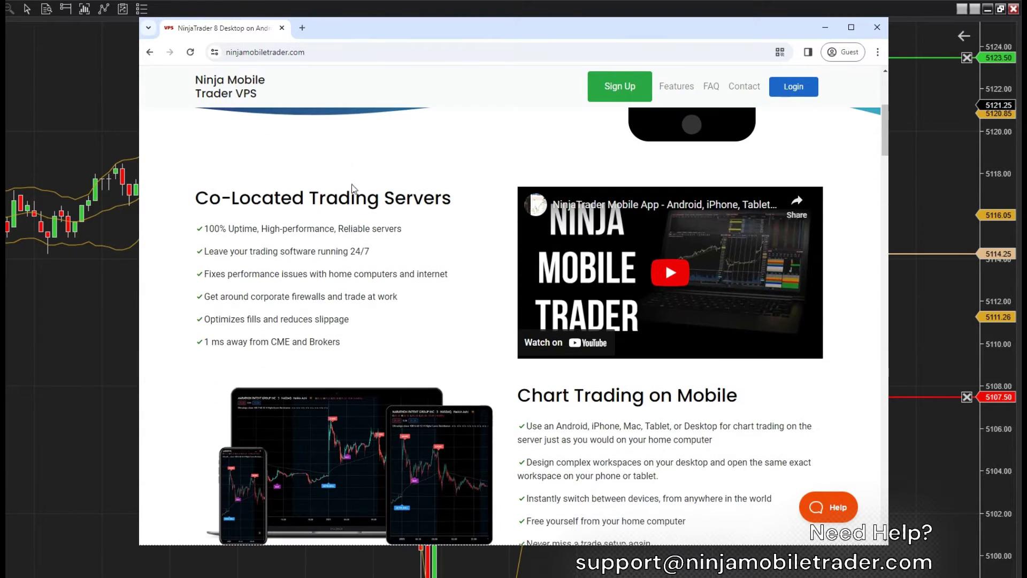
{"action": "scroll", "coordinate": [353, 188], "scroll_direction": "down", "scroll_amount": 1}
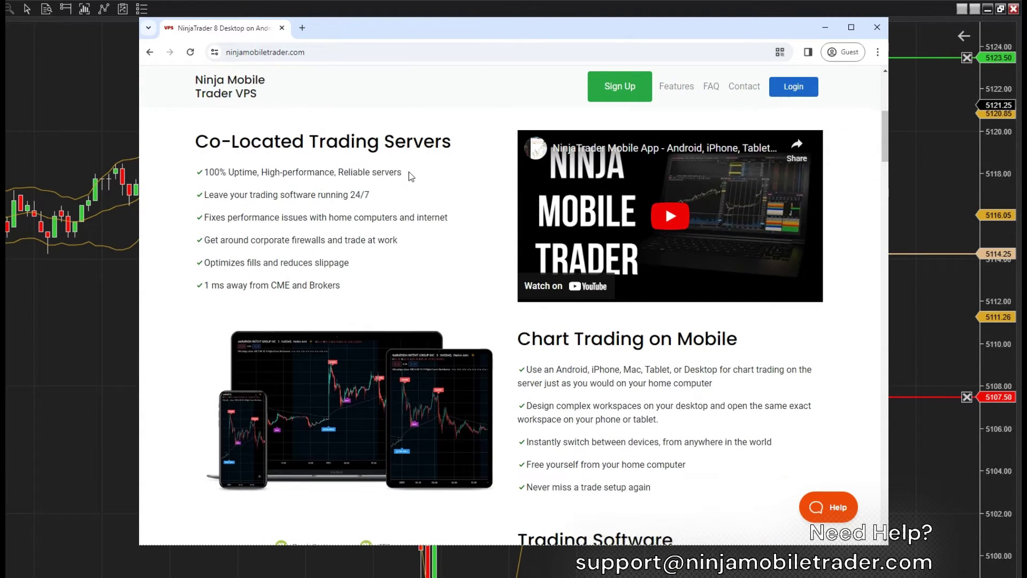
{"action": "left_click_drag", "start_coordinate": [409, 171], "coordinate": [209, 173]}
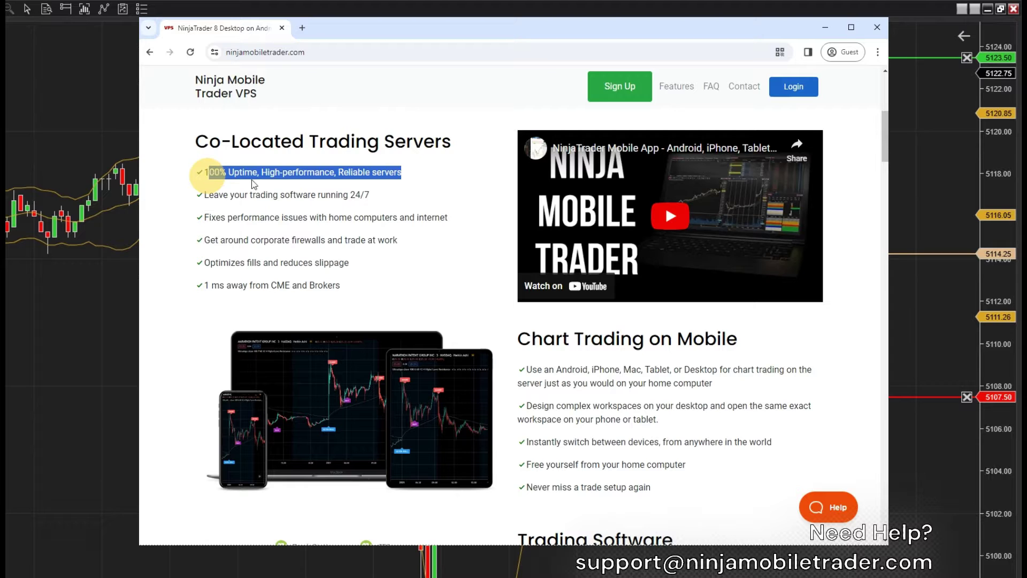
{"action": "left_click", "coordinate": [392, 197]}
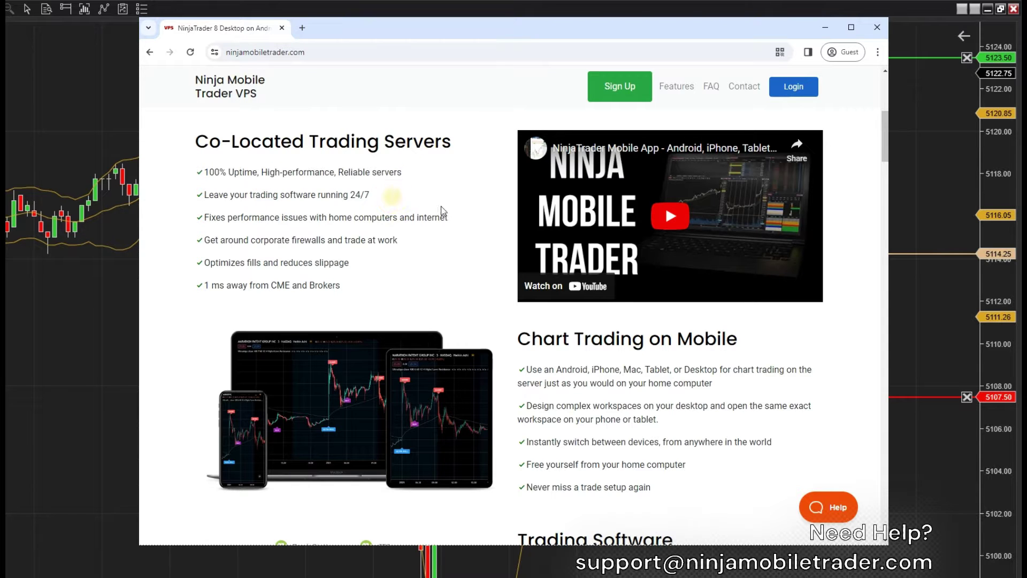
{"action": "left_click_drag", "start_coordinate": [449, 218], "coordinate": [204, 218]}
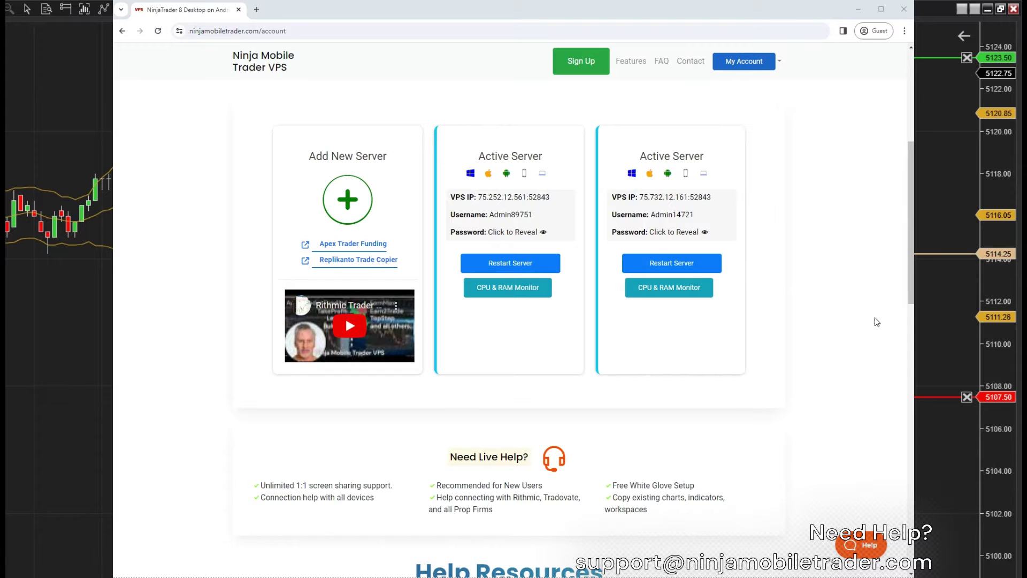
Scroll the account page and highlight the Help Resources, Mac card and Need Live Help? headings
{"action": "left_click_drag", "start_coordinate": [910, 291], "coordinate": [910, 415]}
{"action": "left_click_drag", "start_coordinate": [627, 159], "coordinate": [415, 156]}
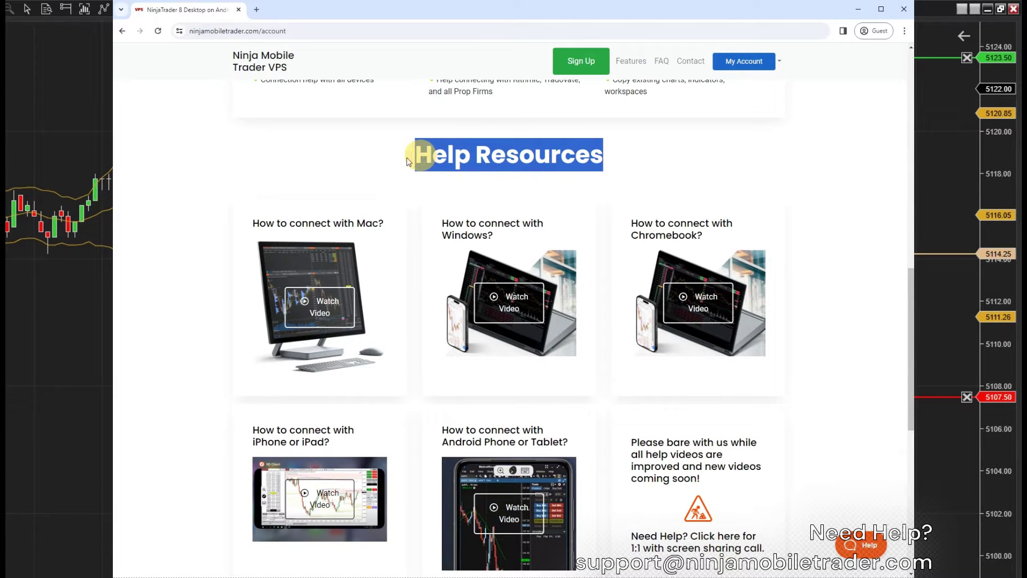
{"action": "left_click", "coordinate": [372, 160]}
{"action": "left_click_drag", "start_coordinate": [254, 224], "coordinate": [348, 219]}
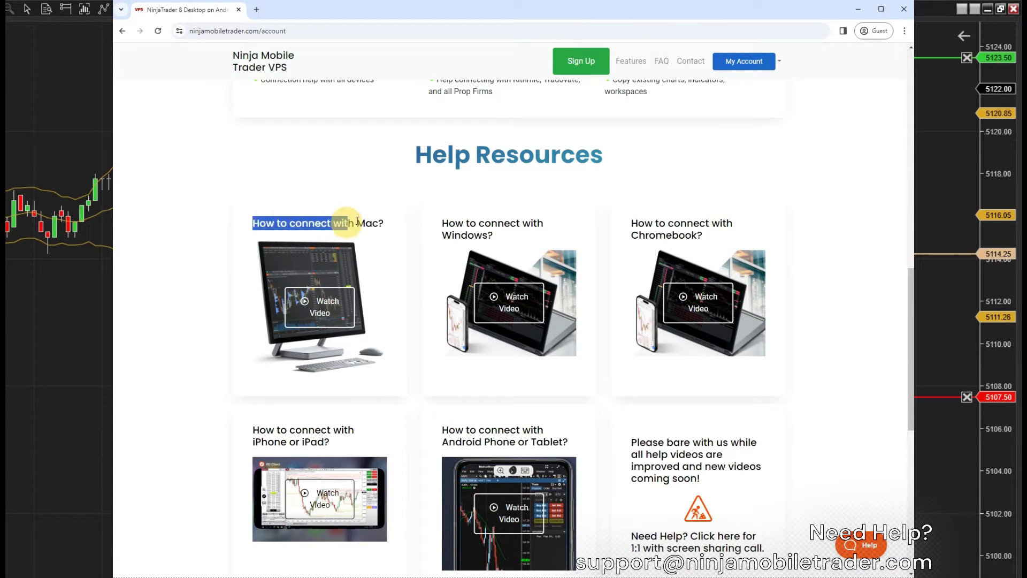
{"action": "left_click", "coordinate": [792, 187]}
{"action": "left_click_drag", "start_coordinate": [911, 319], "coordinate": [909, 284]}
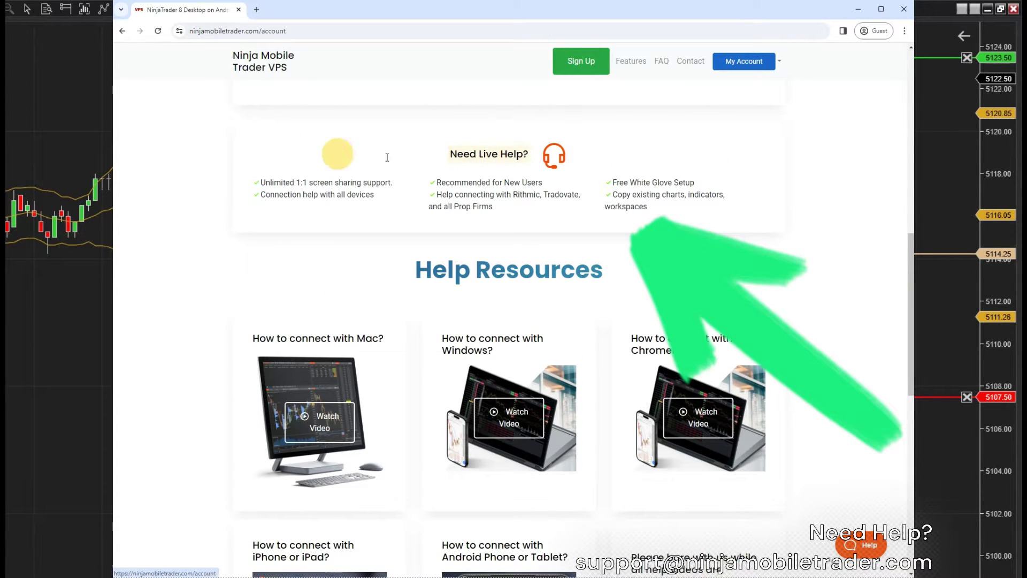
{"action": "left_click_drag", "start_coordinate": [339, 153], "coordinate": [575, 175]}
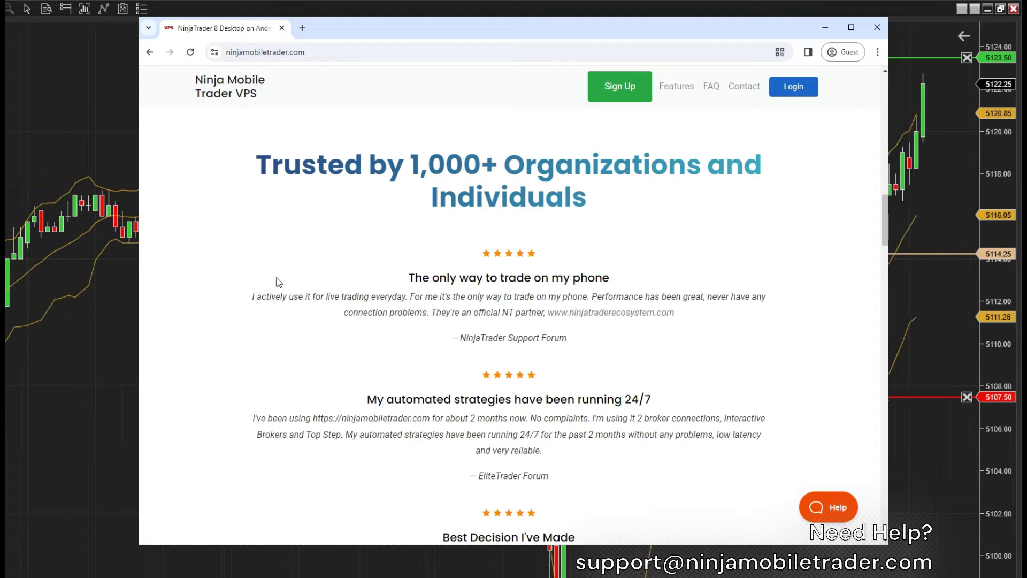
Scroll past the testimonials to the Small, Medium, High Performance and Pro plan cards
{"action": "scroll", "coordinate": [270, 282], "scroll_direction": "down", "scroll_amount": 1}
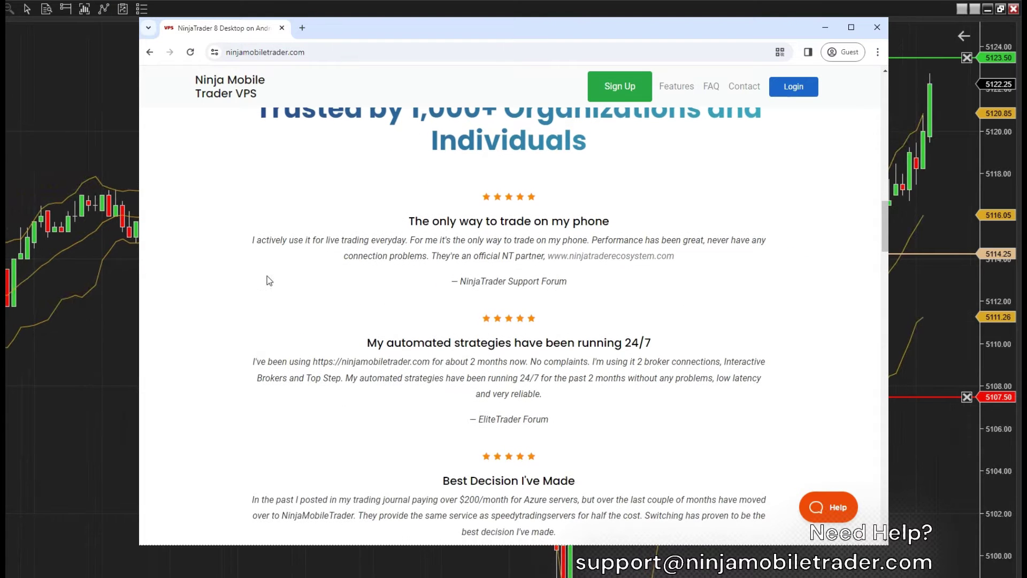
{"action": "scroll", "coordinate": [269, 285], "scroll_direction": "down", "scroll_amount": 4}
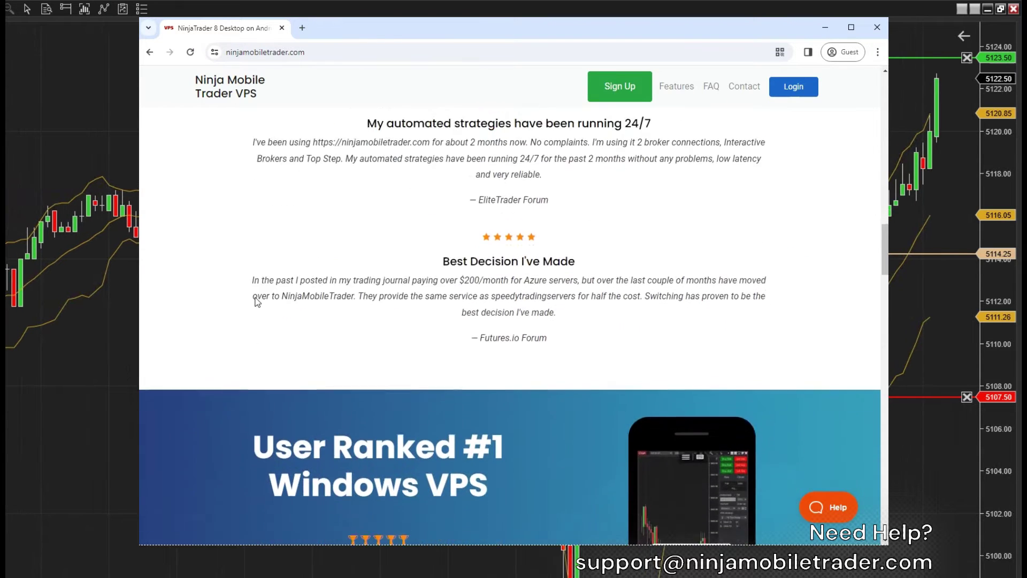
{"action": "scroll", "coordinate": [252, 303], "scroll_direction": "down", "scroll_amount": 6}
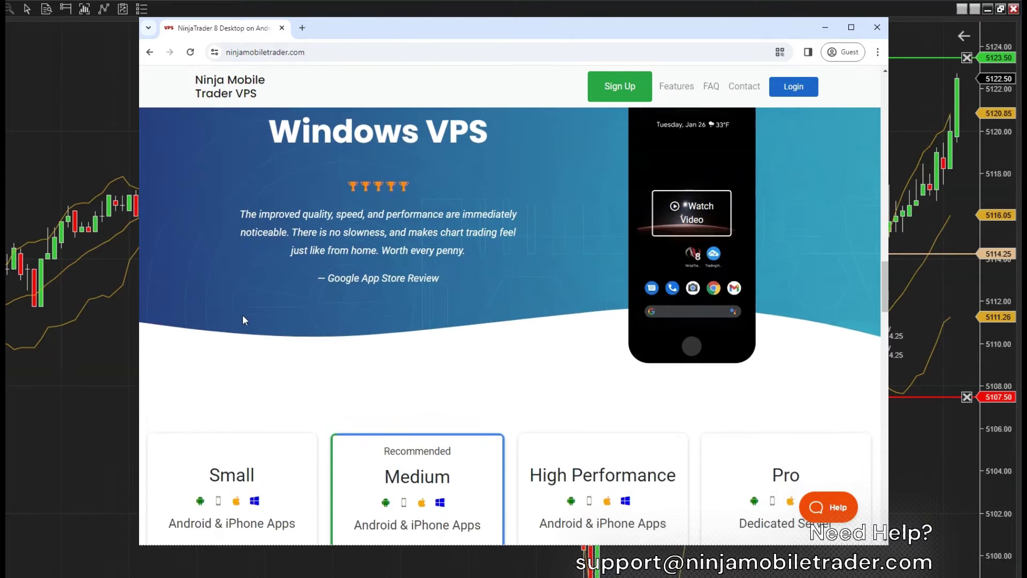
{"action": "scroll", "coordinate": [243, 320], "scroll_direction": "down", "scroll_amount": 3}
{"action": "scroll", "coordinate": [243, 317], "scroll_direction": "down", "scroll_amount": 2}
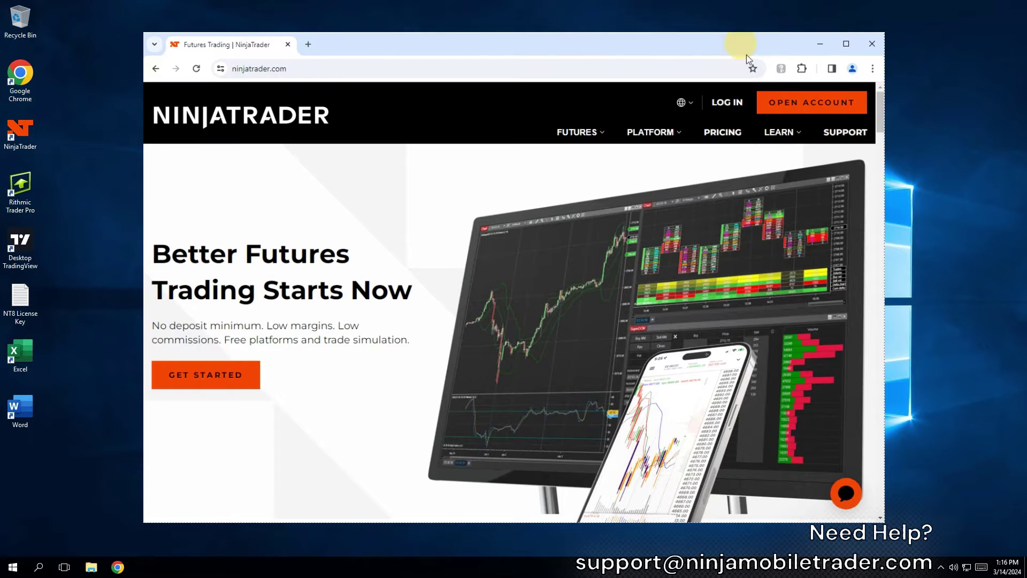
Sign up for a new NinjaTrader account via LOG IN > Get Started using the user's e-mail address
{"action": "left_click", "coordinate": [729, 105]}
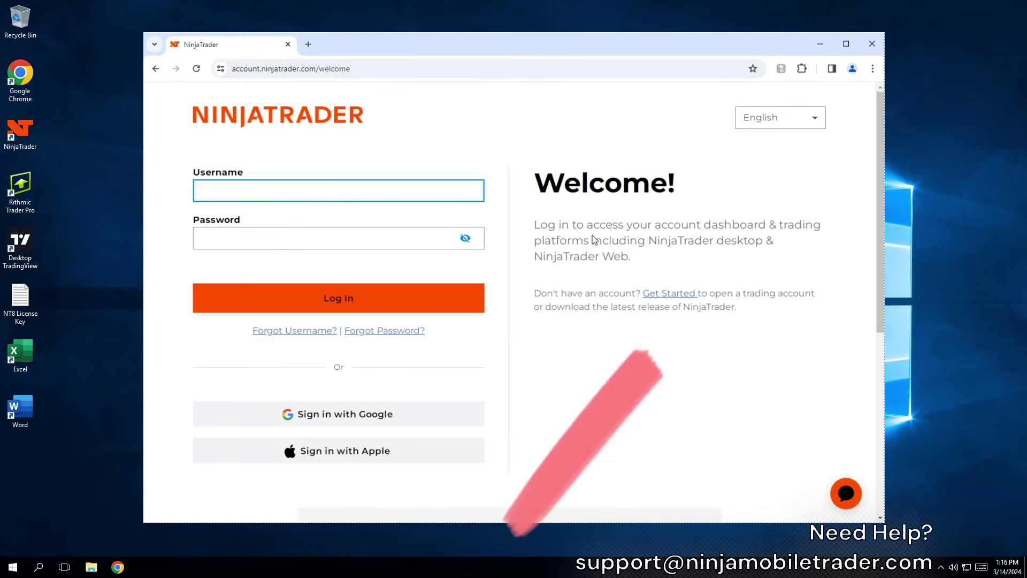
{"action": "left_click", "coordinate": [676, 293]}
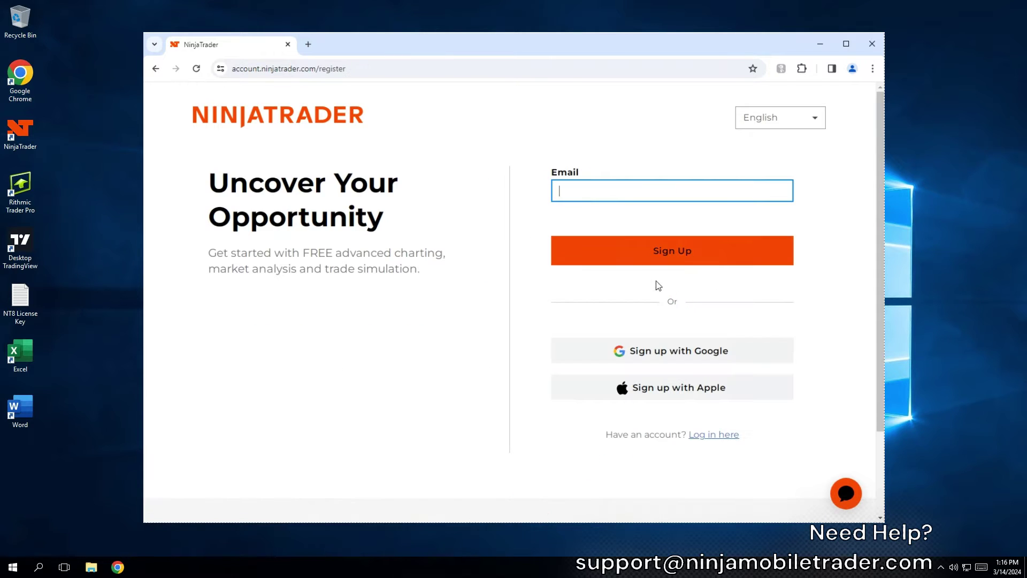
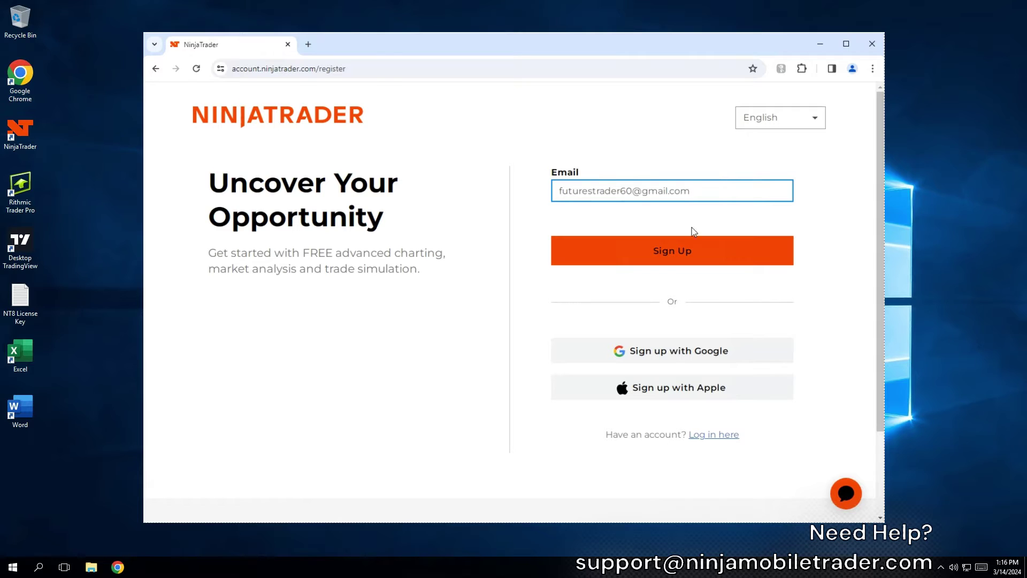
{"action": "left_click", "coordinate": [720, 259]}
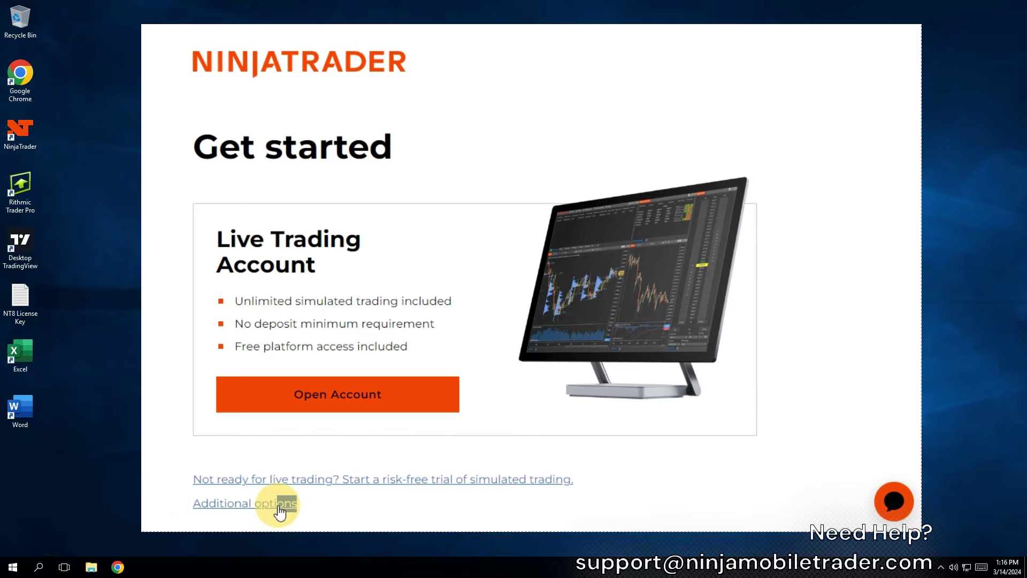
Under Additional options, choose Import on the Import License Key card
{"action": "left_click", "coordinate": [251, 505]}
{"action": "scroll", "coordinate": [380, 477], "scroll_direction": "down", "scroll_amount": 5}
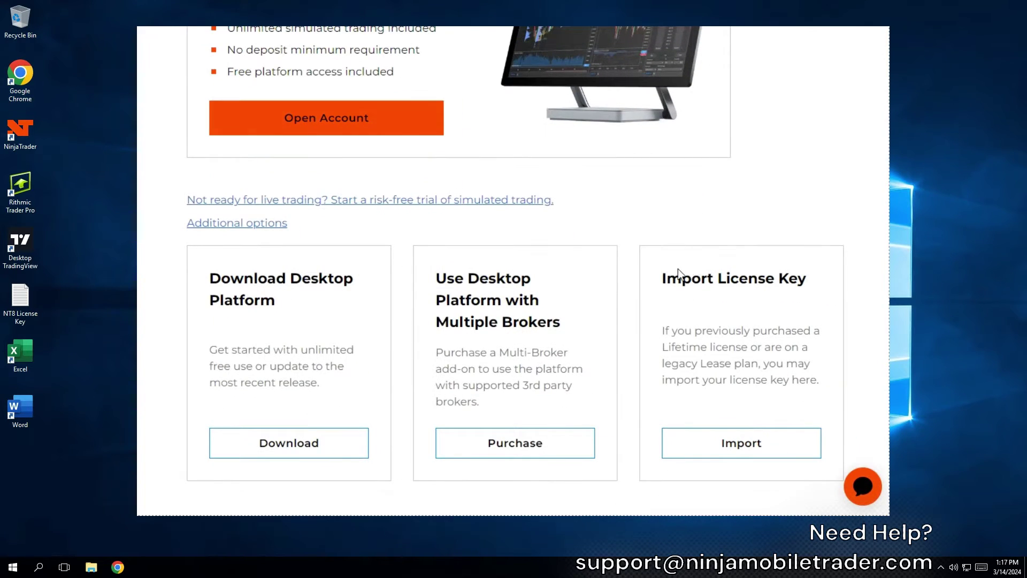
{"action": "left_click_drag", "start_coordinate": [659, 283], "coordinate": [764, 286]}
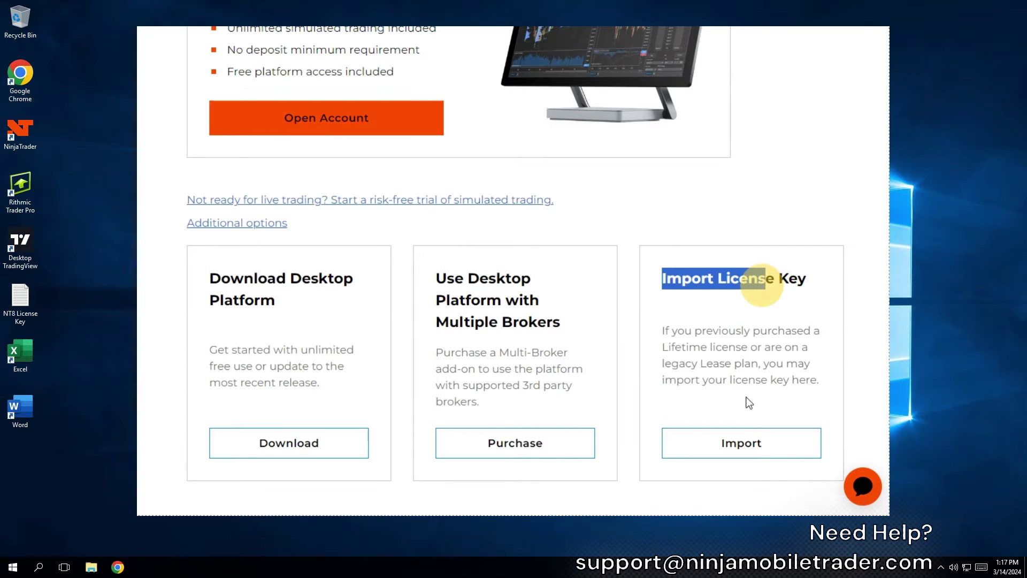
{"action": "left_click", "coordinate": [741, 453]}
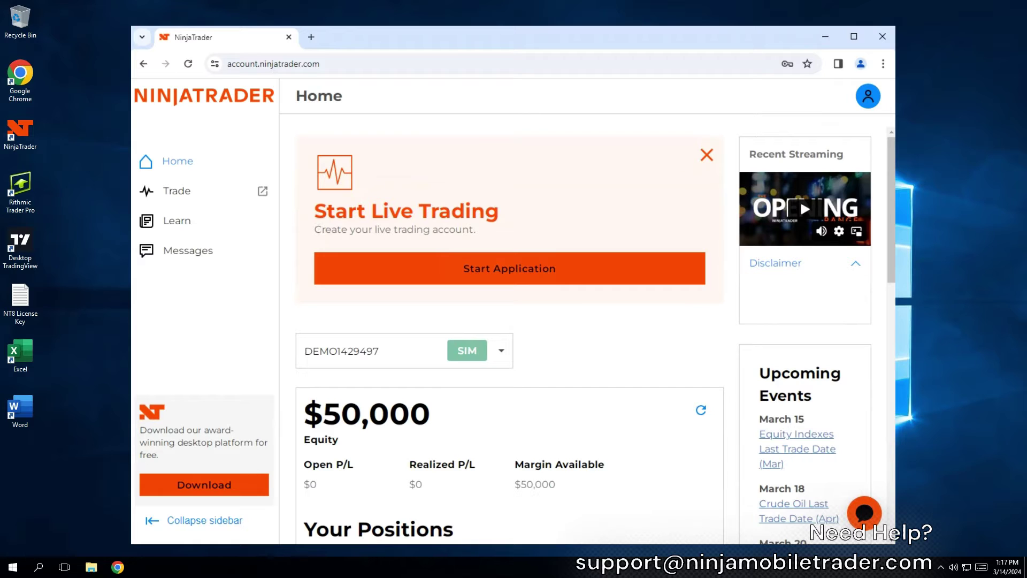
Go to Settings > Plans and open the Import a license key form at the License Key field
{"action": "left_click", "coordinate": [867, 99]}
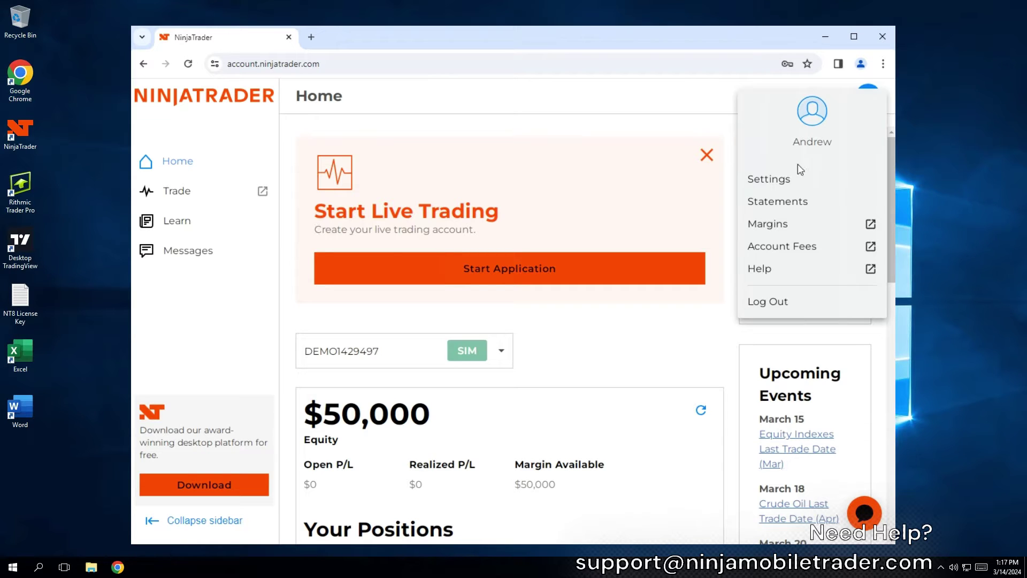
{"action": "left_click", "coordinate": [782, 178]}
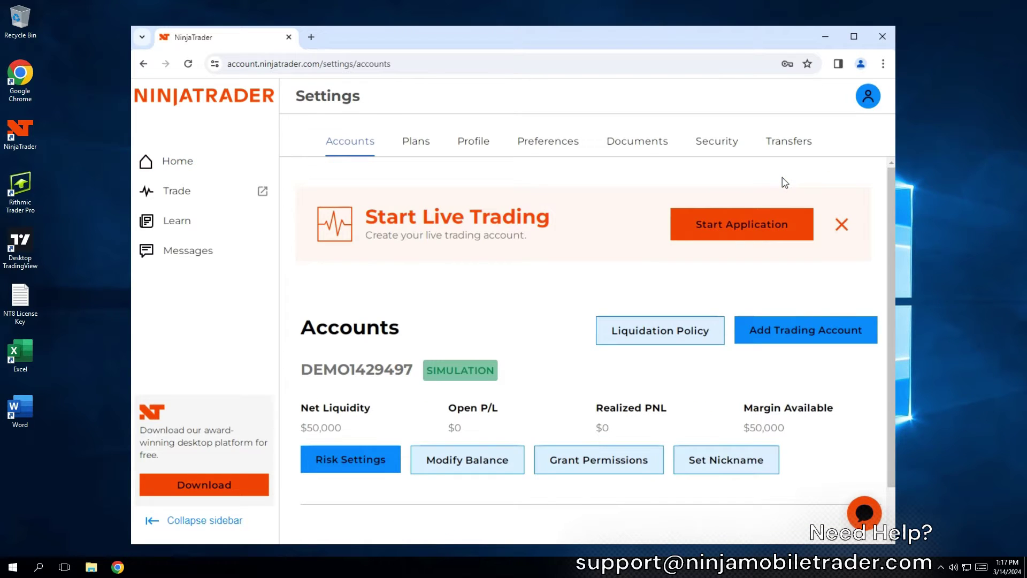
{"action": "left_click", "coordinate": [413, 144]}
{"action": "scroll", "coordinate": [431, 348], "scroll_direction": "down", "scroll_amount": 1}
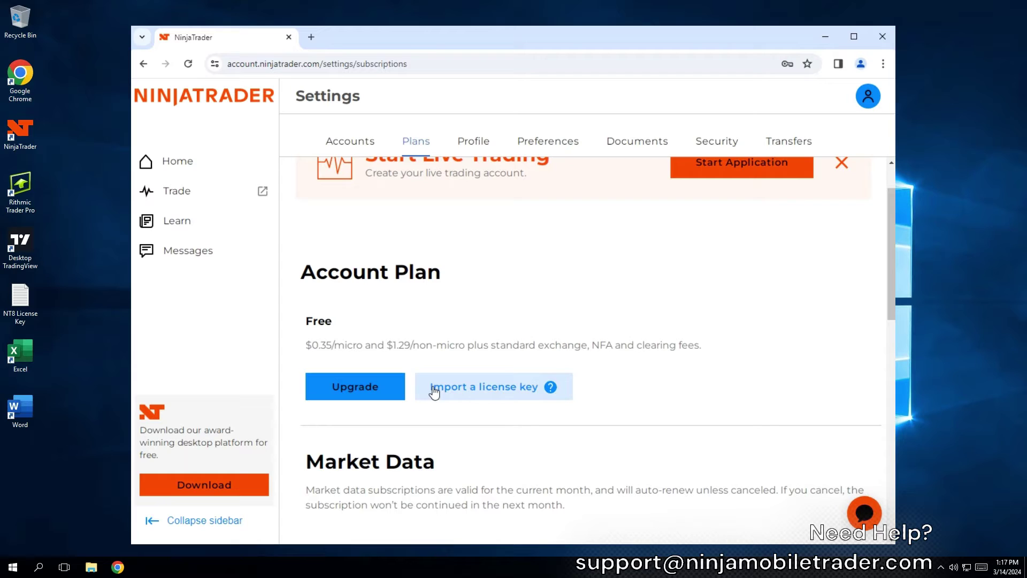
{"action": "left_click", "coordinate": [485, 386]}
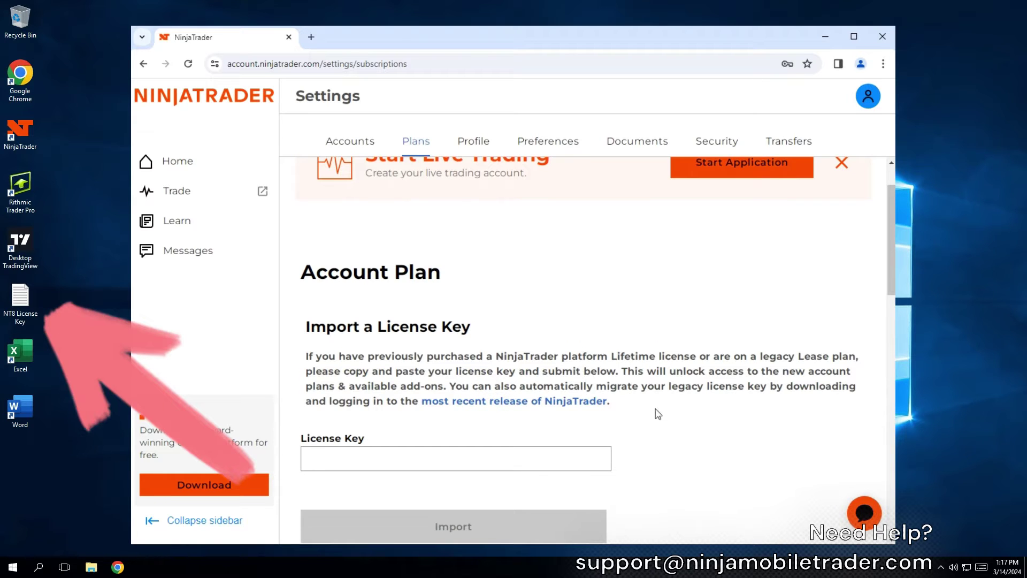
{"action": "scroll", "coordinate": [657, 415], "scroll_direction": "down", "scroll_amount": 1}
{"action": "left_click", "coordinate": [561, 398]}
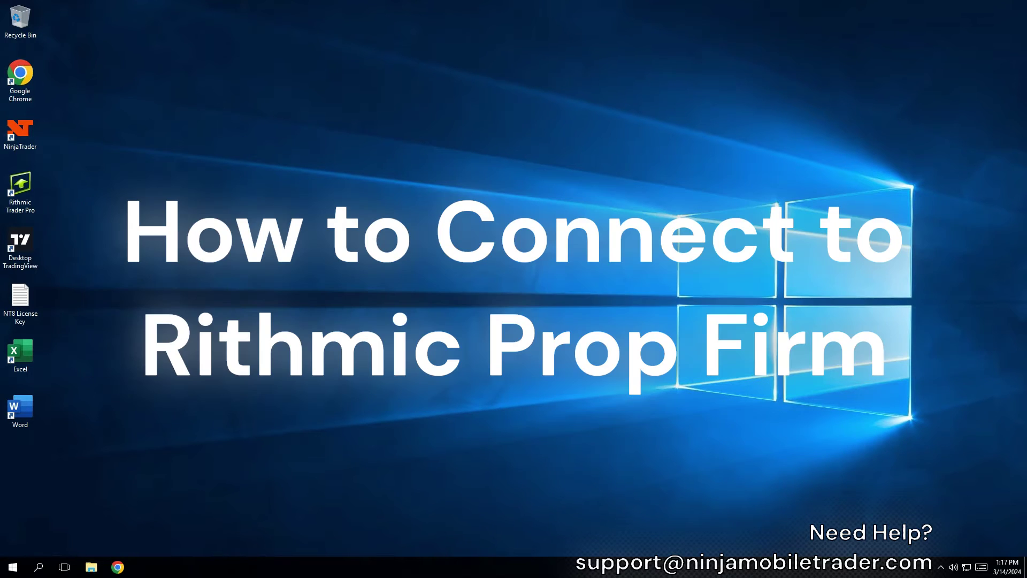
Enter the prop-firm user ID and account password in the R|Trader Pro login
{"action": "left_click", "coordinate": [474, 255]}
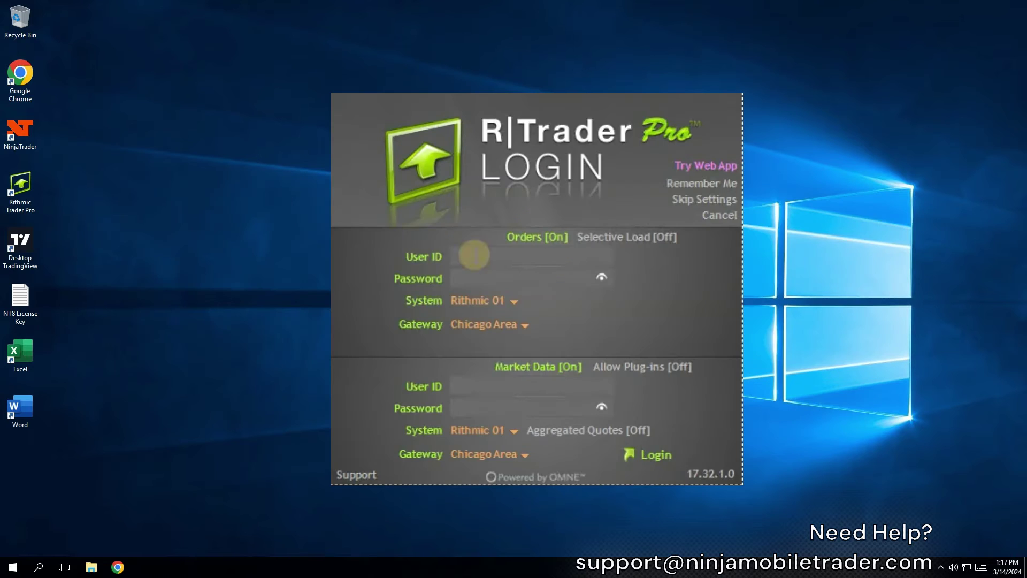
{"action": "left_click", "coordinate": [472, 277]}
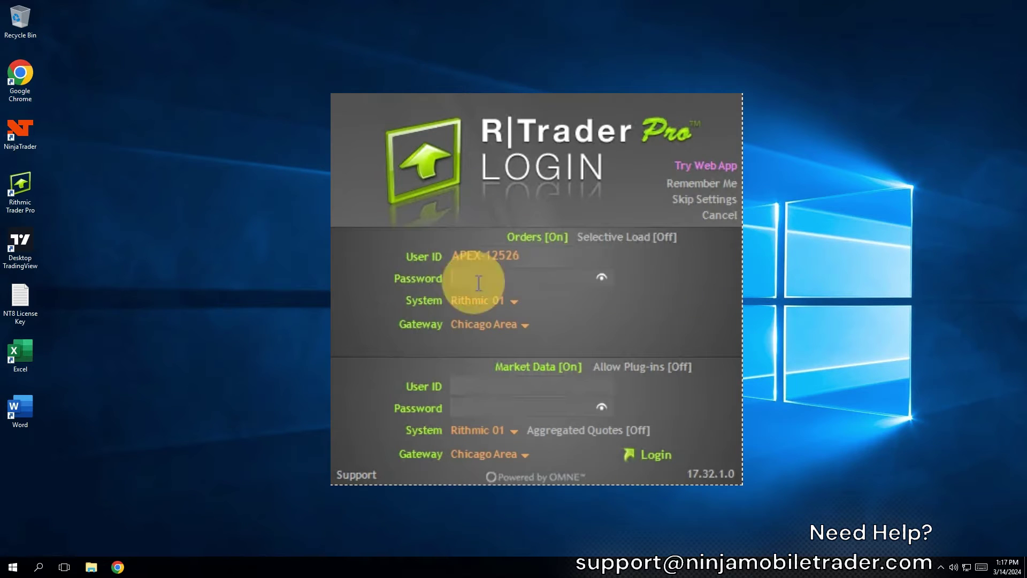
{"action": "type", "text": "*************"}
Set the System to Apex and turn Market Data off, confirming the prompt
{"action": "left_click", "coordinate": [502, 313]}
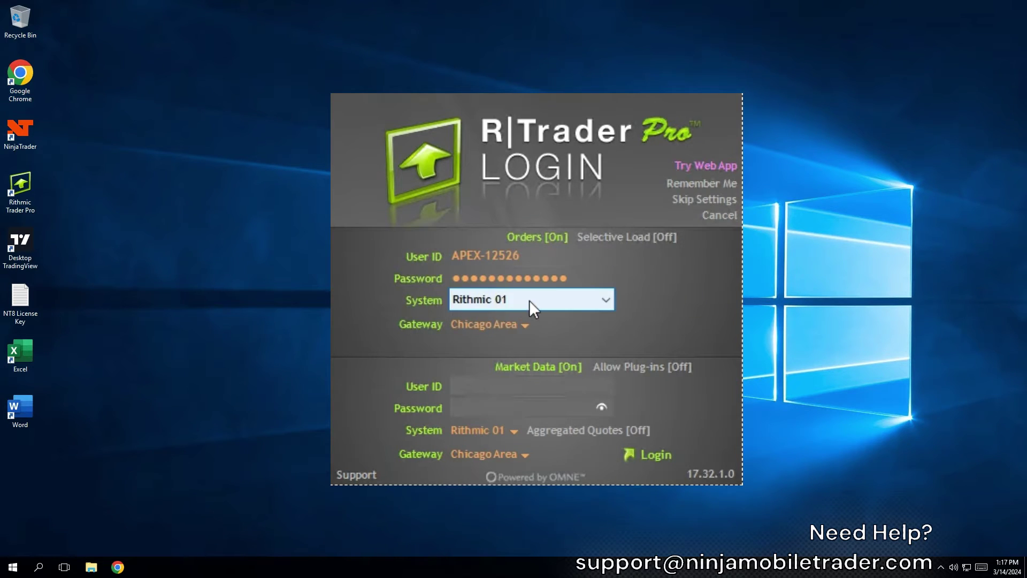
{"action": "left_click", "coordinate": [529, 303]}
{"action": "left_click", "coordinate": [489, 462]}
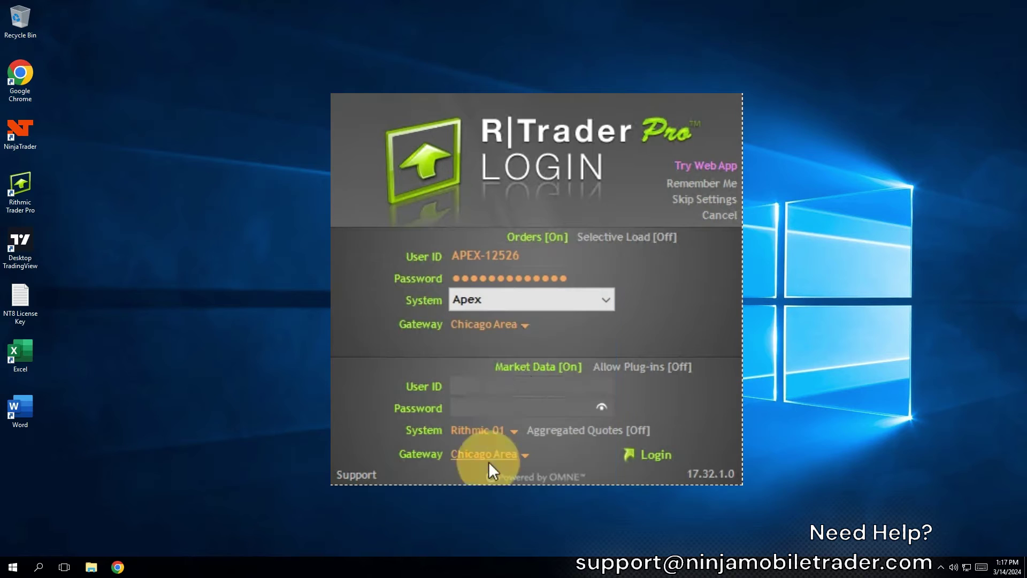
{"action": "left_click", "coordinate": [523, 368]}
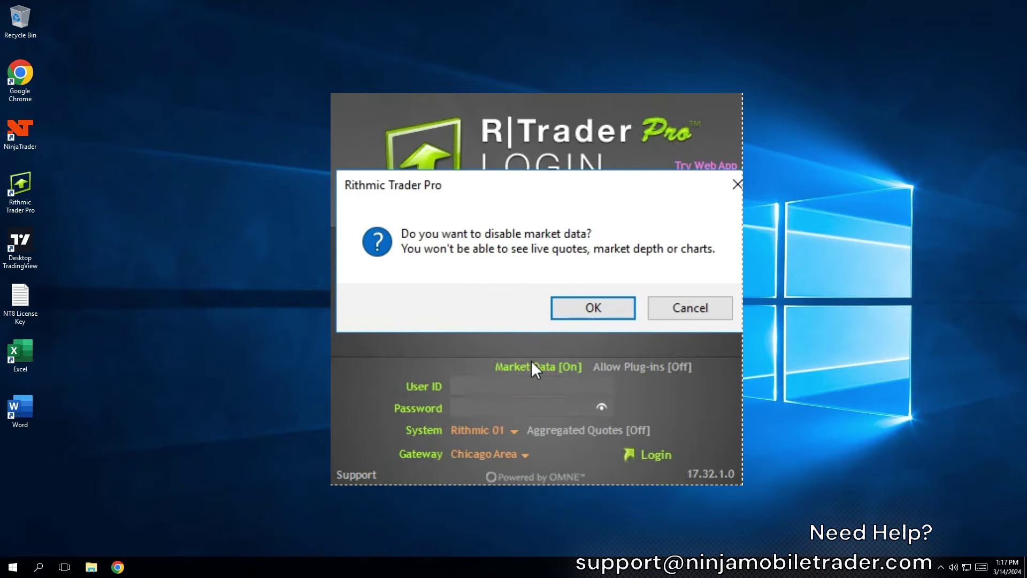
{"action": "left_click", "coordinate": [586, 309]}
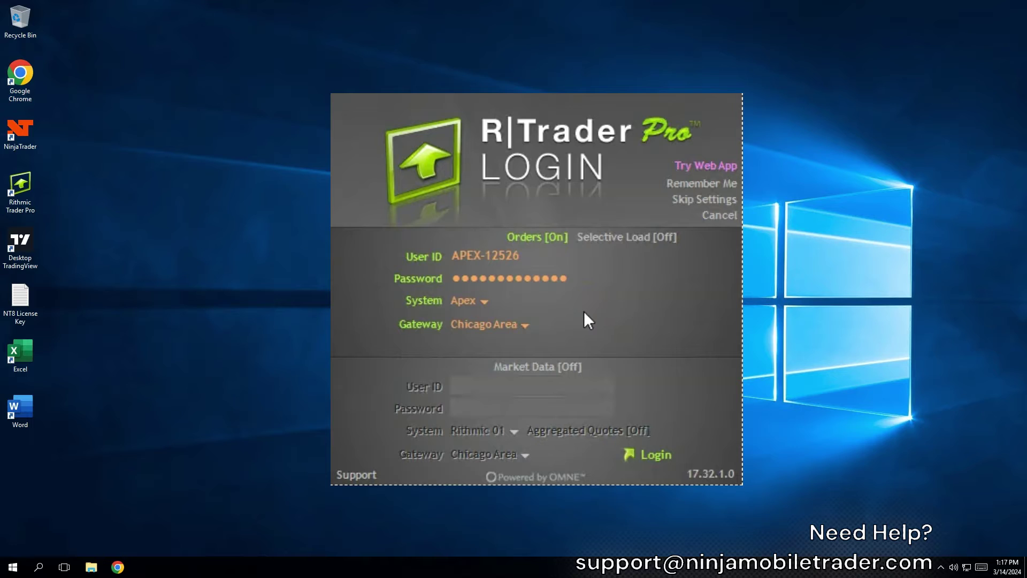
Reselect Apex as the login system and enable remembering the login details
{"action": "left_click", "coordinate": [529, 301]}
{"action": "left_click", "coordinate": [528, 300]}
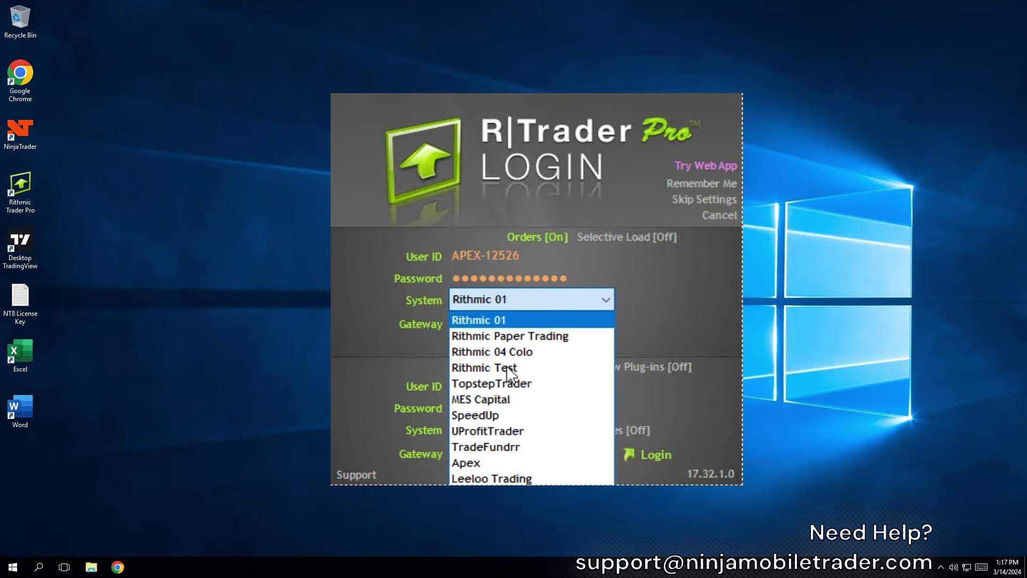
{"action": "left_click", "coordinate": [489, 464]}
{"action": "left_click", "coordinate": [679, 187]}
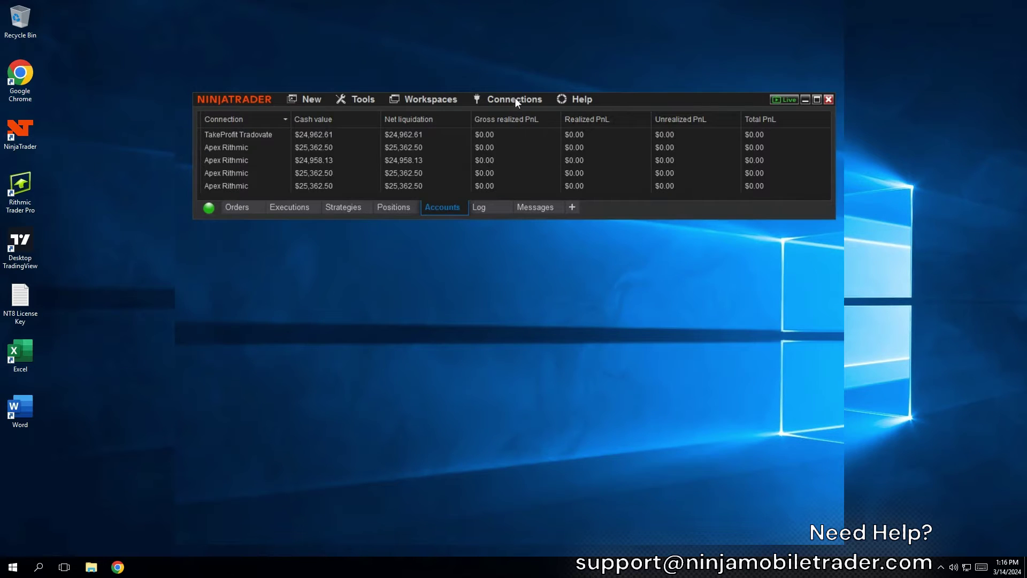
Add a Rithmic for NinjaTrader Brokerage connection in the Connections configure window
{"action": "left_click", "coordinate": [534, 99]}
{"action": "left_click", "coordinate": [619, 202]}
{"action": "left_click_drag", "start_coordinate": [475, 92], "coordinate": [480, 151]}
{"action": "double_click", "coordinate": [396, 136]}
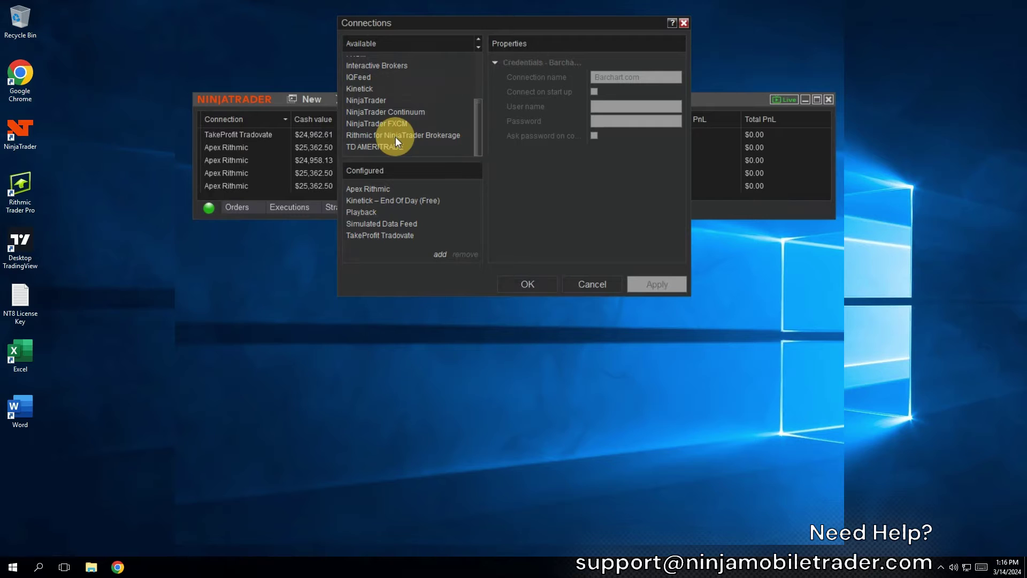
Set Bulenox Rithmic to connect on start-up, fill in user name, password and system, and save
{"action": "left_click", "coordinate": [594, 92]}
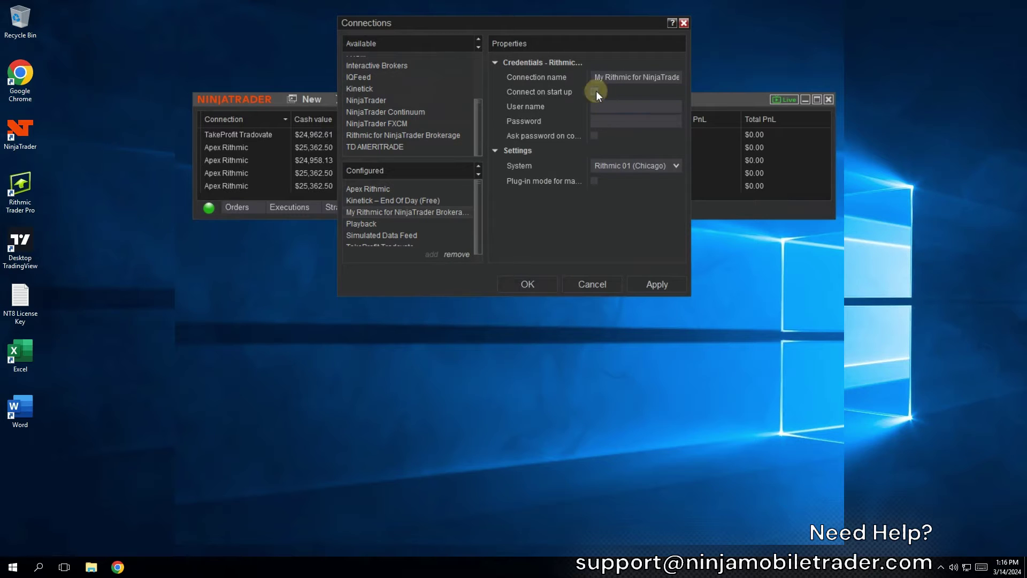
{"action": "left_click", "coordinate": [602, 106]}
{"action": "left_click", "coordinate": [623, 120]}
{"action": "type", "text": "****"}
{"action": "left_click", "coordinate": [644, 165]}
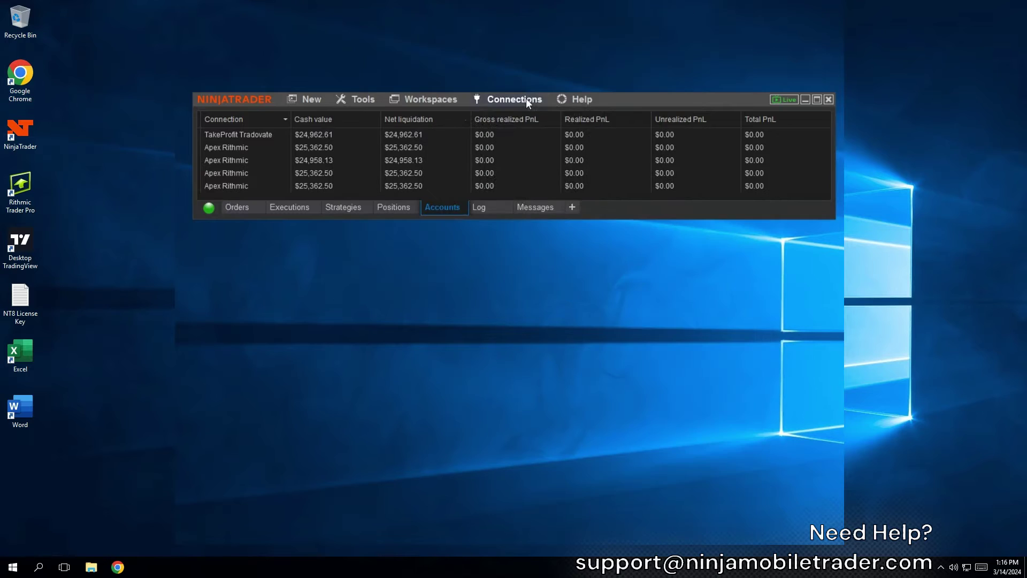
{"action": "left_click", "coordinate": [525, 99]}
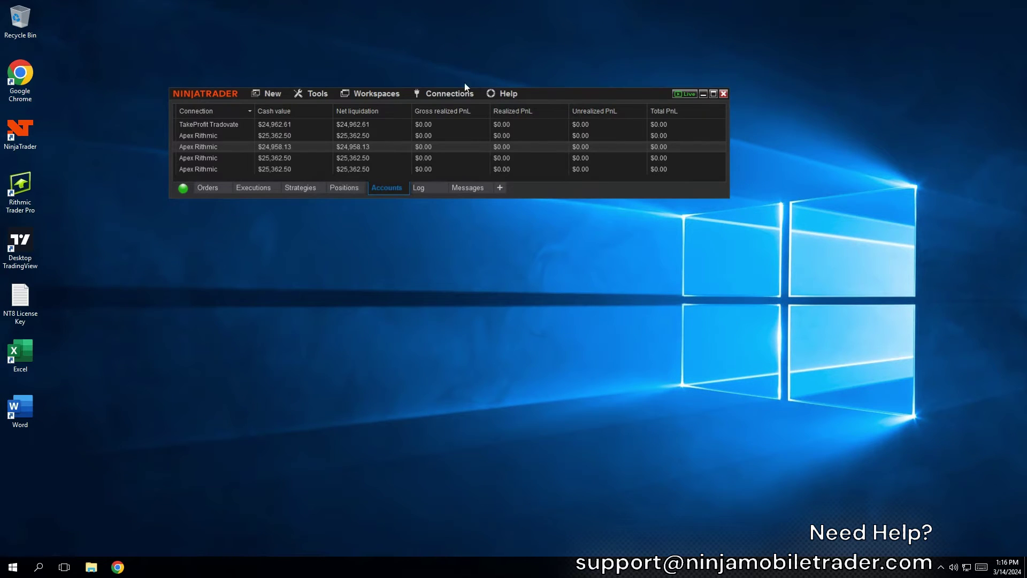
Add a NinjaTrader connection in the Connections configure window
{"action": "left_click", "coordinate": [459, 94]}
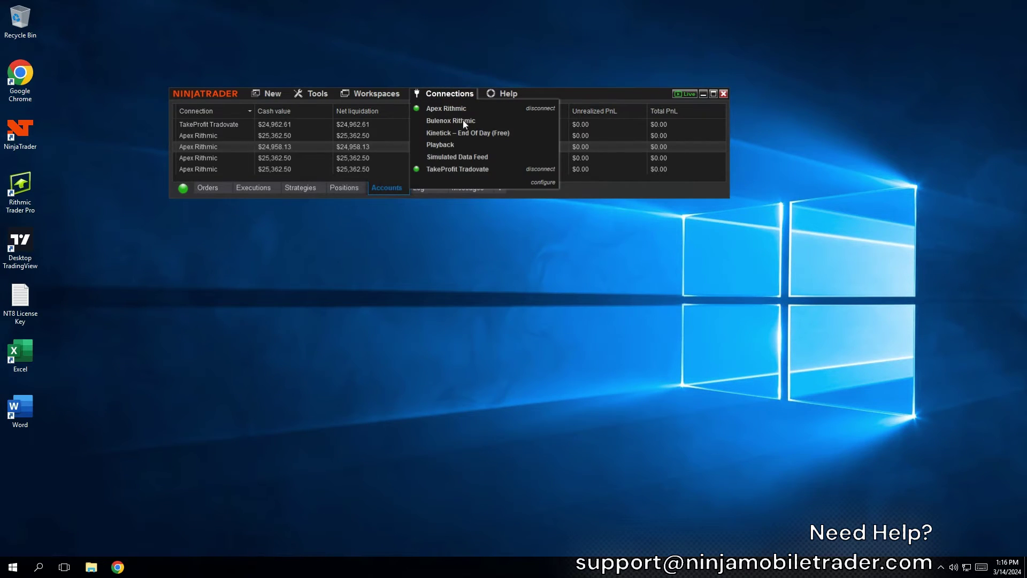
{"action": "left_click", "coordinate": [541, 182]}
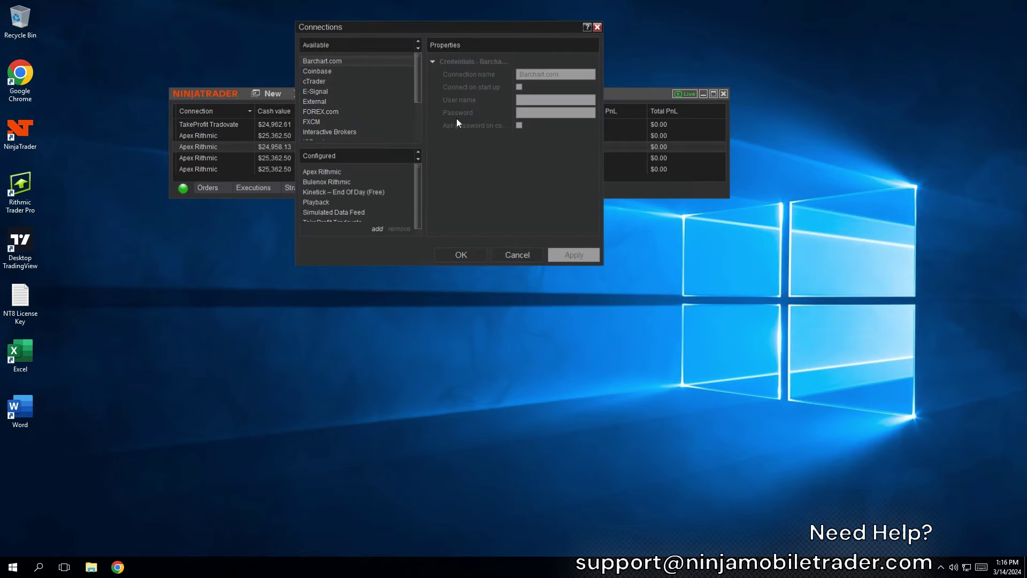
{"action": "left_click_drag", "start_coordinate": [419, 79], "coordinate": [420, 110]}
{"action": "left_click", "coordinate": [343, 103]}
{"action": "double_click", "coordinate": [358, 104]}
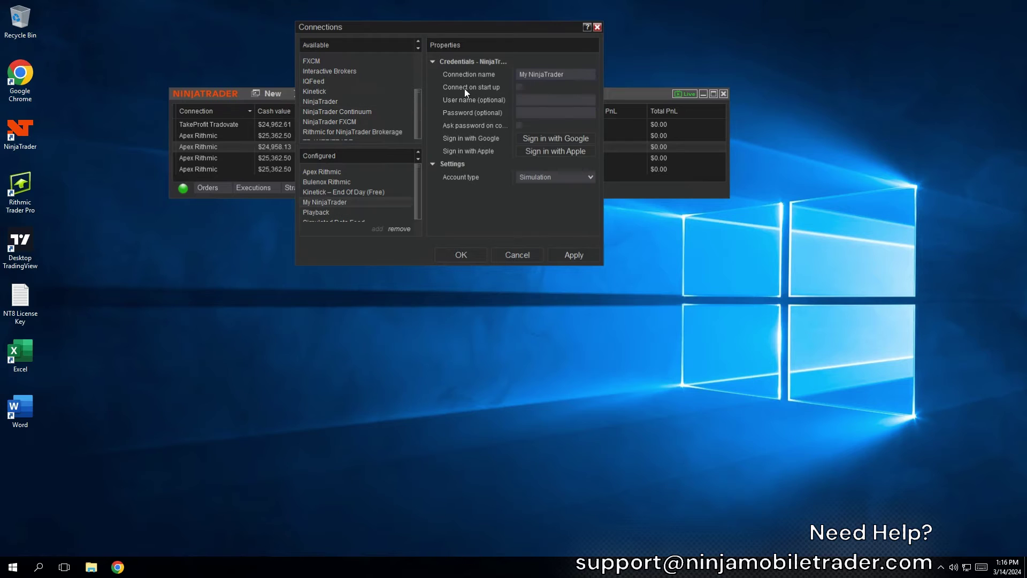
Name it 'Elite Trader Funding Tradovate', connect on start-up, enter its user name and password, and save
{"action": "type", "text": "Elite Trader Funding Tradova"}
{"action": "type", "text": "te"}
{"action": "left_click", "coordinate": [519, 86]}
{"action": "left_click", "coordinate": [532, 100]}
{"action": "left_click", "coordinate": [532, 112]}
{"action": "type", "text": "*********"}
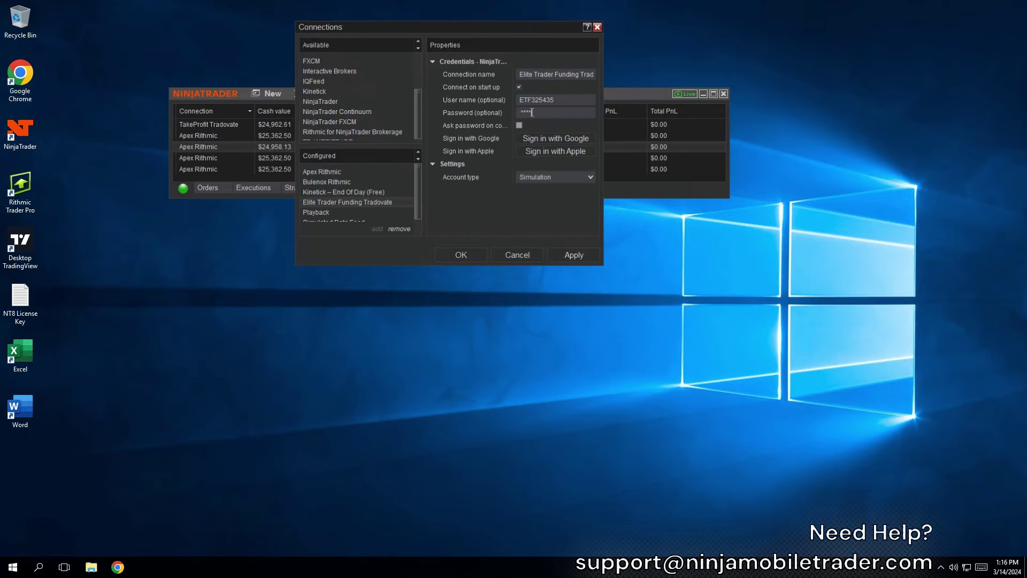
{"action": "left_click", "coordinate": [477, 255]}
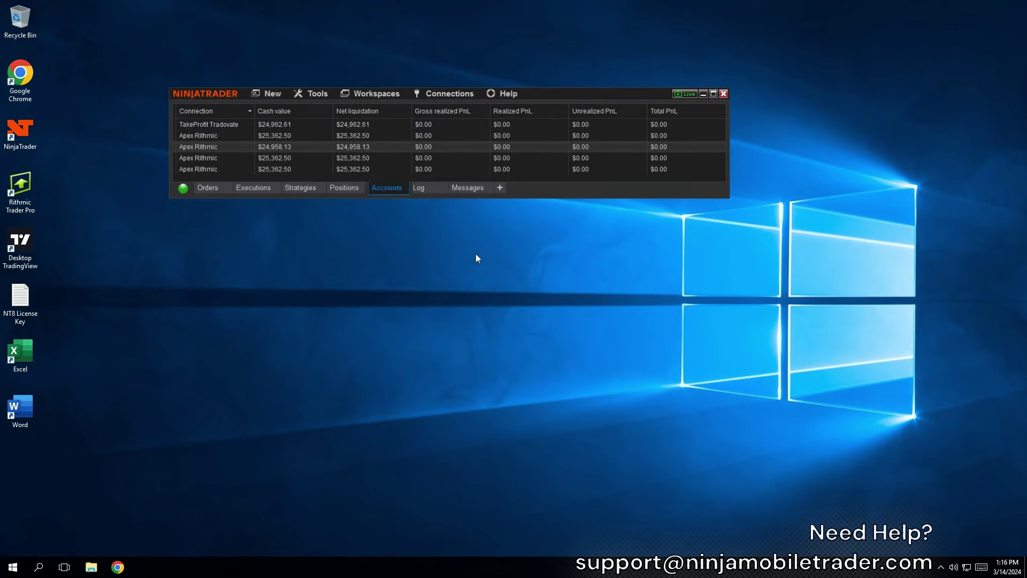
Add a second NinjaTrader connection from the Connections configure window
{"action": "left_click", "coordinate": [466, 96]}
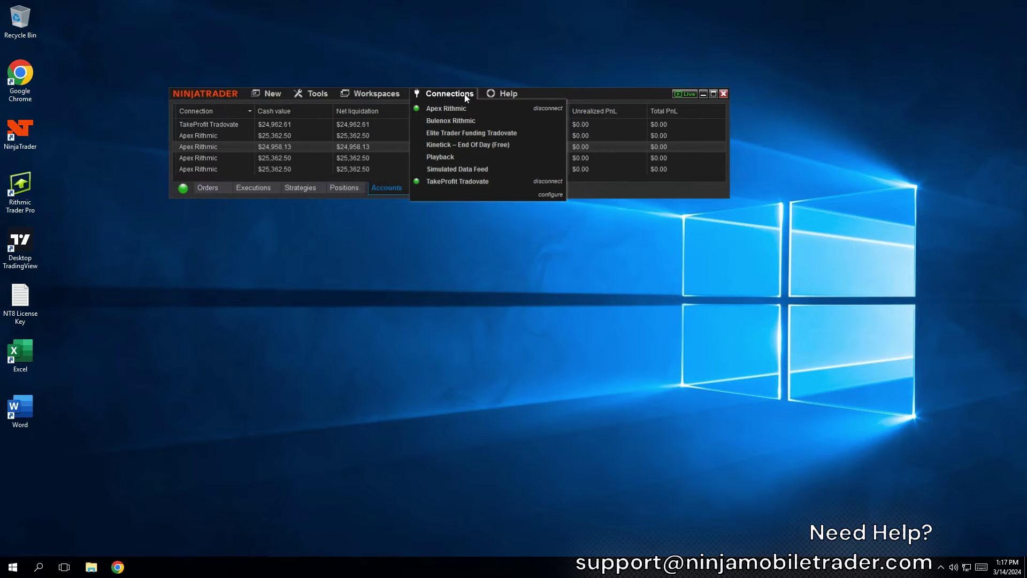
{"action": "left_click", "coordinate": [466, 96]}
{"action": "left_click", "coordinate": [465, 96]}
{"action": "left_click", "coordinate": [550, 194]}
{"action": "left_click_drag", "start_coordinate": [418, 62], "coordinate": [332, 110]}
{"action": "double_click", "coordinate": [350, 108]}
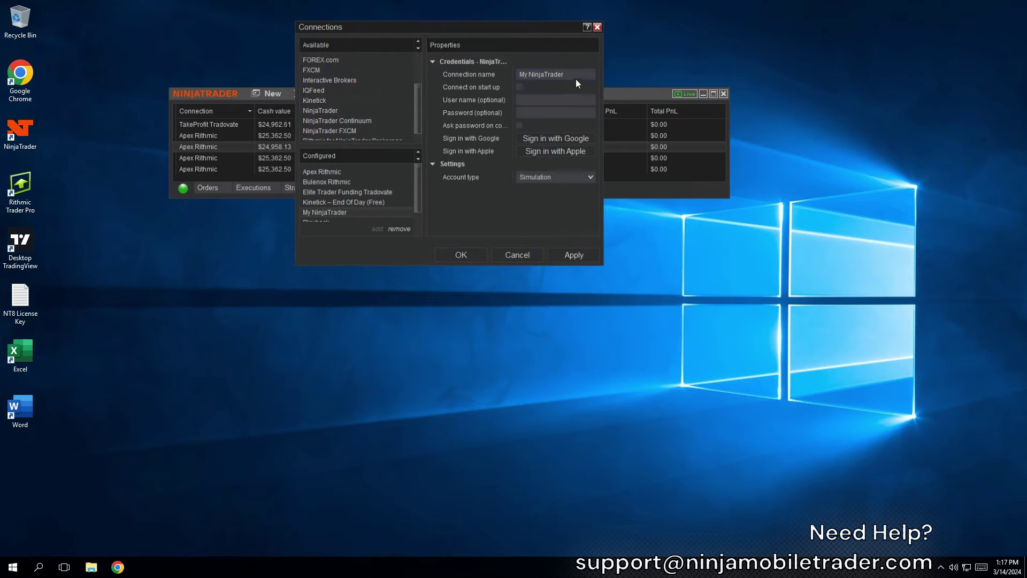
Name it 'Personal', connect on start-up, enter credentials, set Account type Live, and save
{"action": "type", "text": "Personal"}
{"action": "left_click", "coordinate": [519, 87]}
{"action": "left_click", "coordinate": [546, 100]}
{"action": "type", "text": "futurestrader60"}
{"action": "left_click", "coordinate": [550, 113]}
{"action": "type", "text": "************"}
{"action": "left_click", "coordinate": [573, 177]}
{"action": "left_click", "coordinate": [538, 199]}
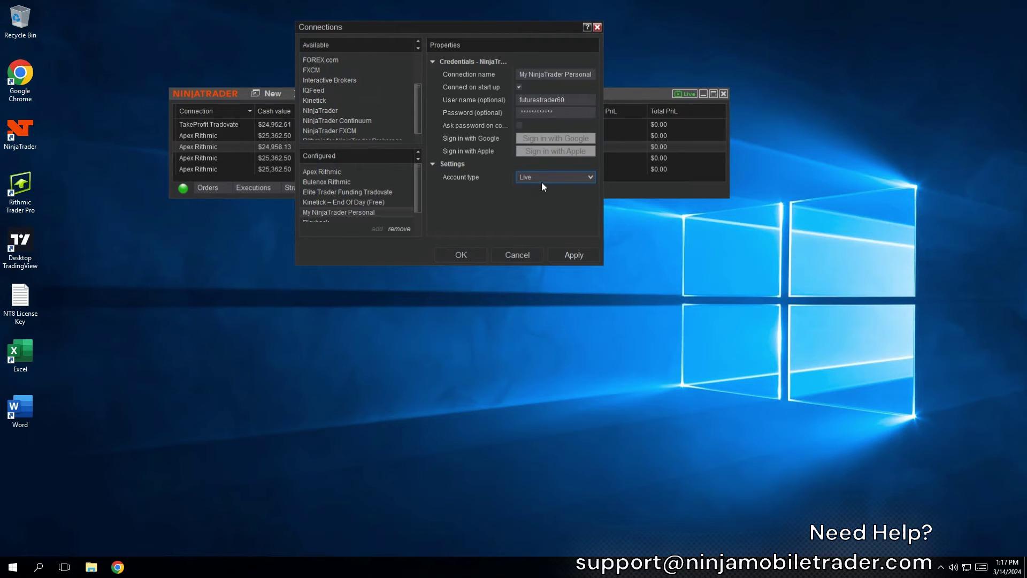
{"action": "left_click", "coordinate": [470, 255]}
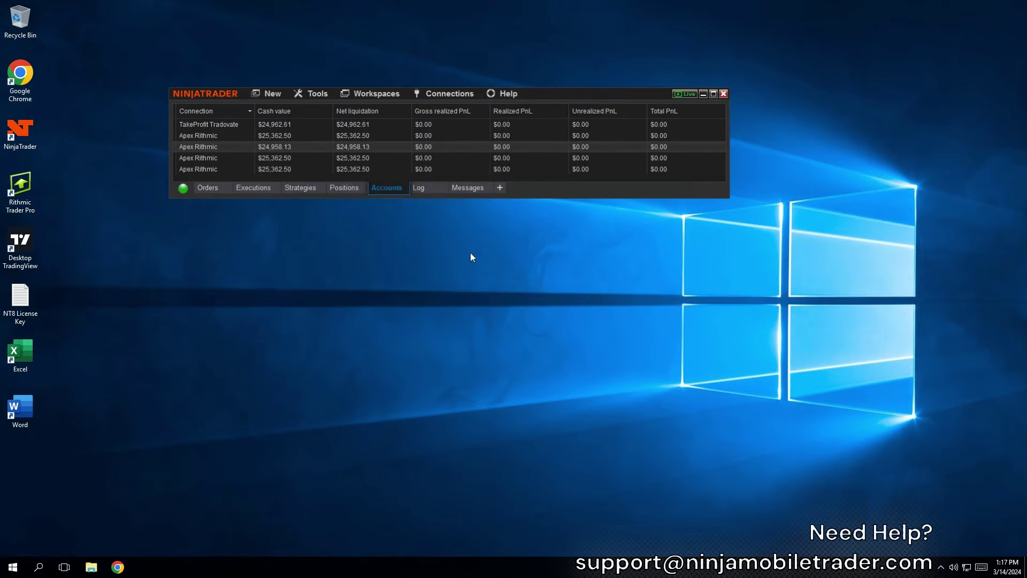
{"action": "left_click", "coordinate": [471, 96]}
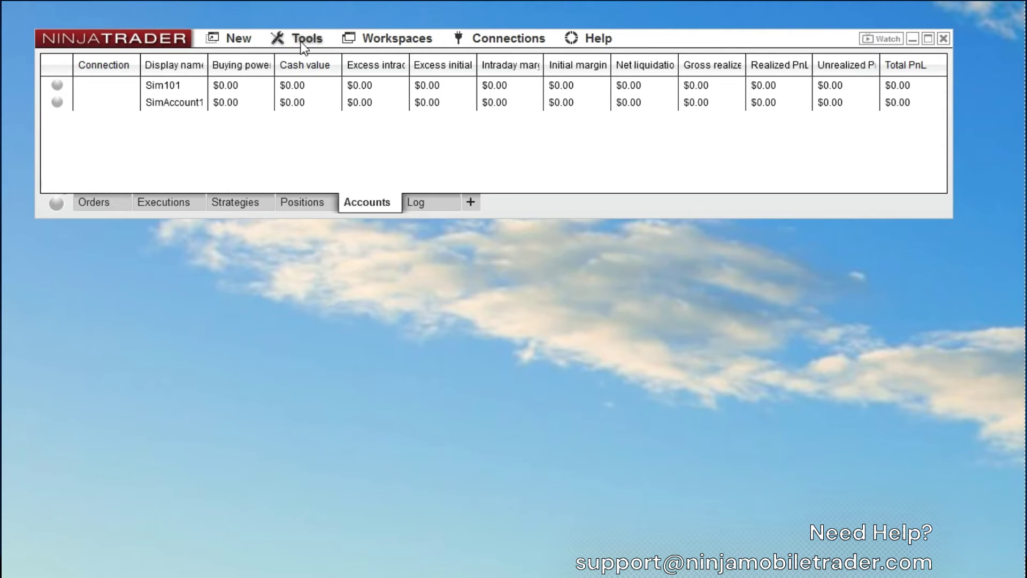
Export backup 2024-03-19.nt8bk to Downloads including Database, NinjaScript files and Templates
{"action": "left_click", "coordinate": [304, 43]}
{"action": "mouse_move", "coordinate": [134, 250]}
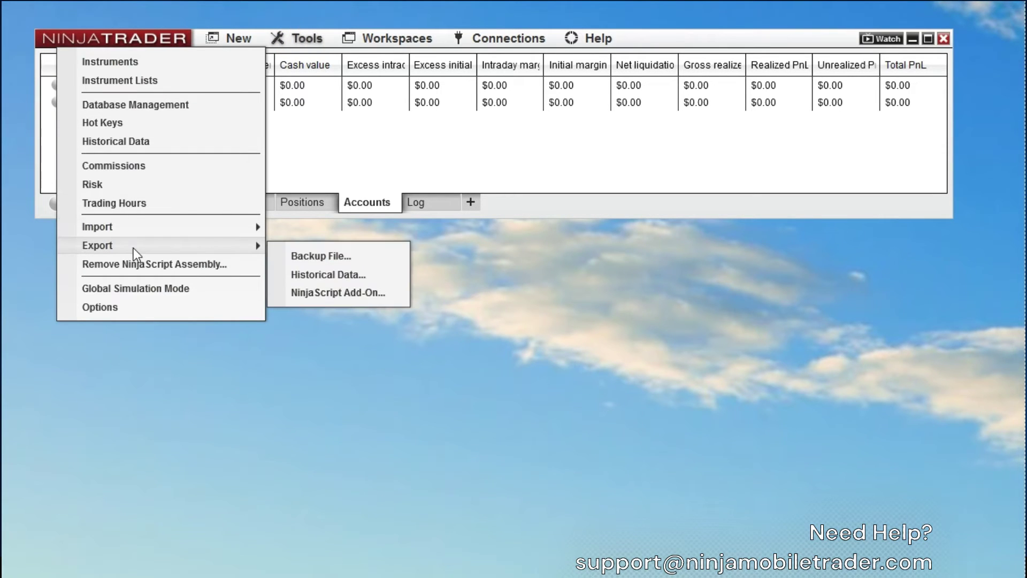
{"action": "left_click", "coordinate": [358, 256]}
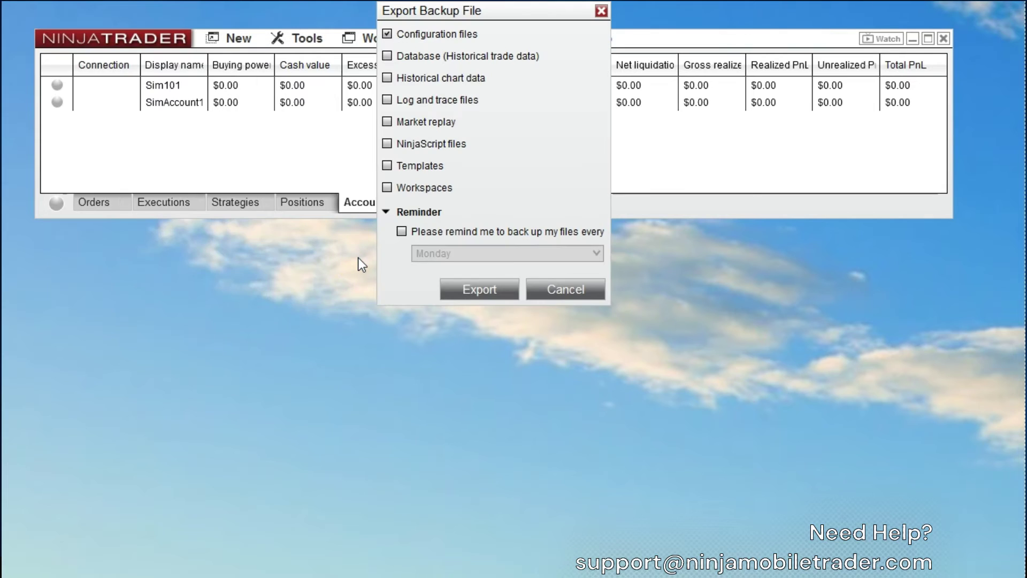
{"action": "left_click", "coordinate": [387, 55]}
{"action": "left_click", "coordinate": [387, 143]}
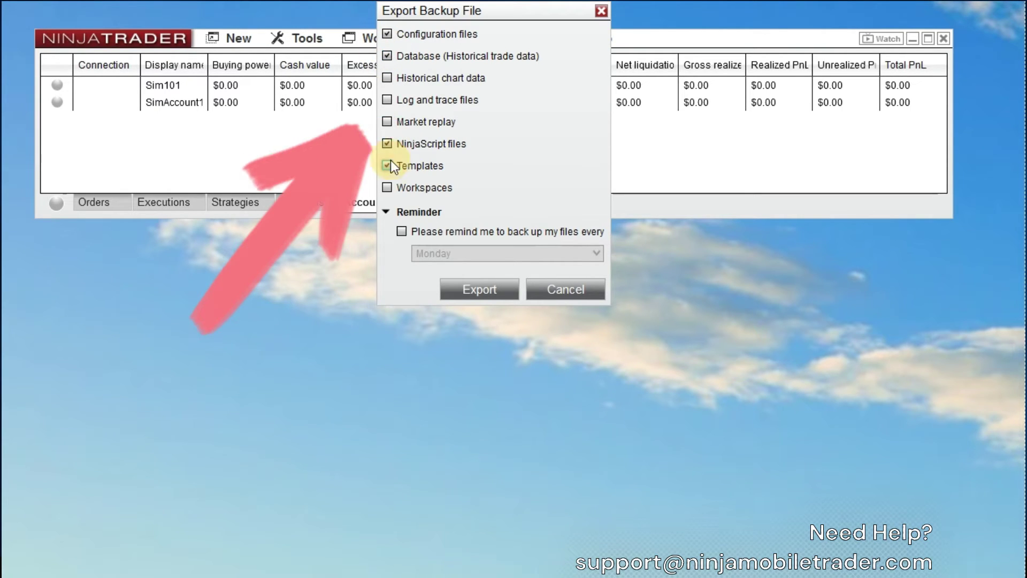
{"action": "left_click", "coordinate": [387, 165]}
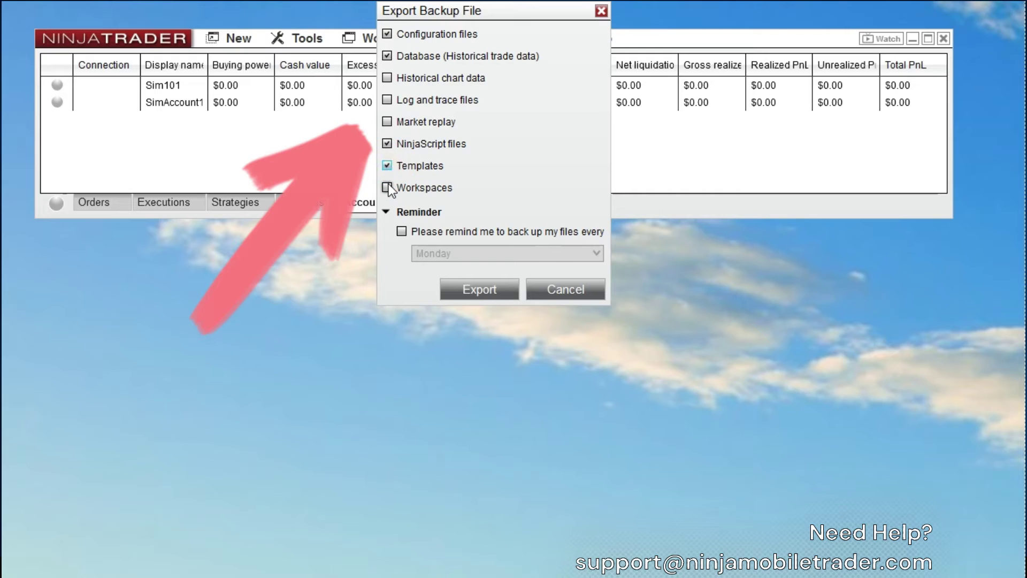
{"action": "left_click", "coordinate": [471, 297]}
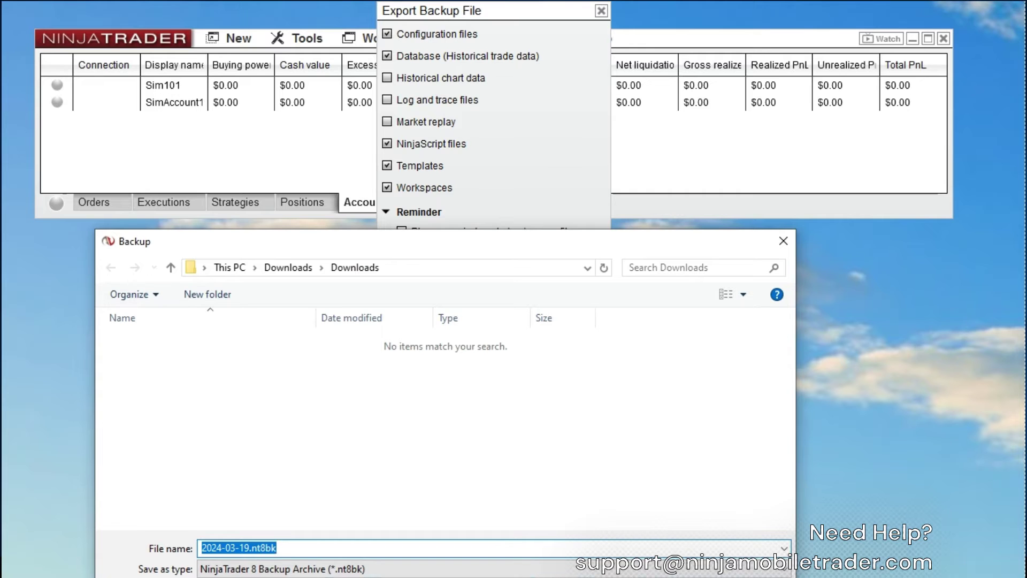
{"action": "key", "text": "Return"}
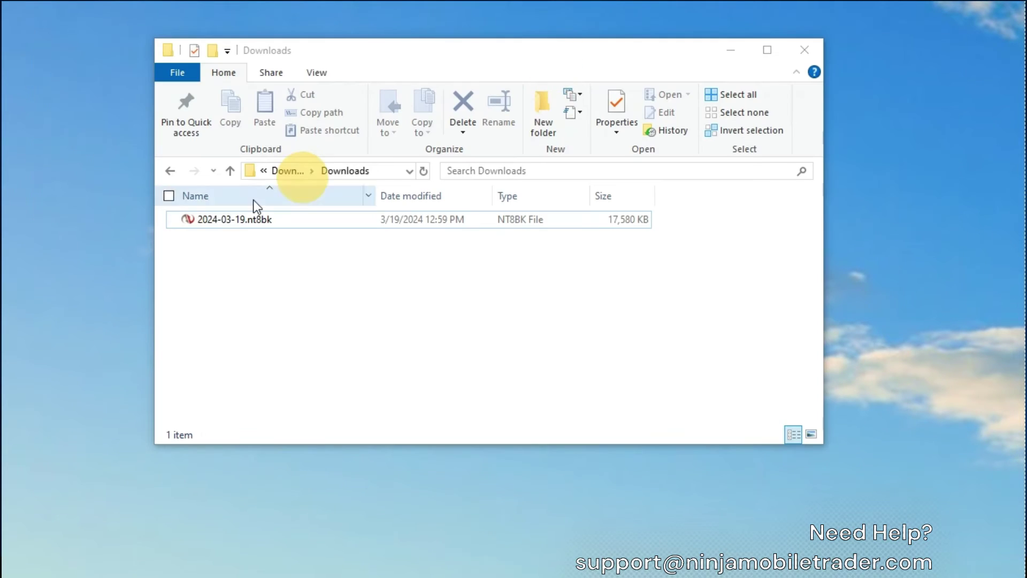
Copy 2024-03-19.nt8bk from Downloads and paste it onto the server desktop
{"action": "right_click", "coordinate": [244, 220]}
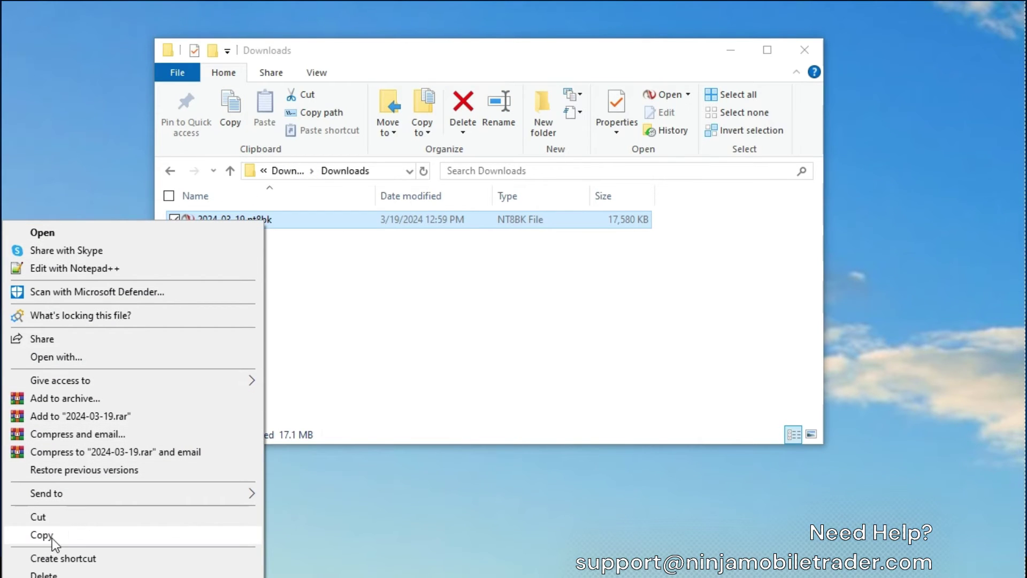
{"action": "left_click", "coordinate": [69, 536]}
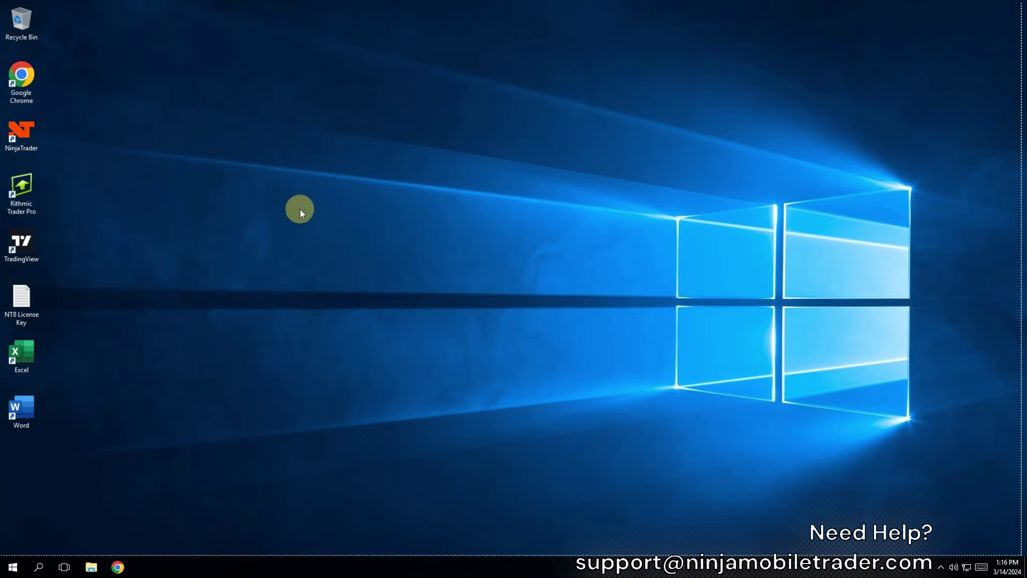
{"action": "right_click", "coordinate": [300, 210]}
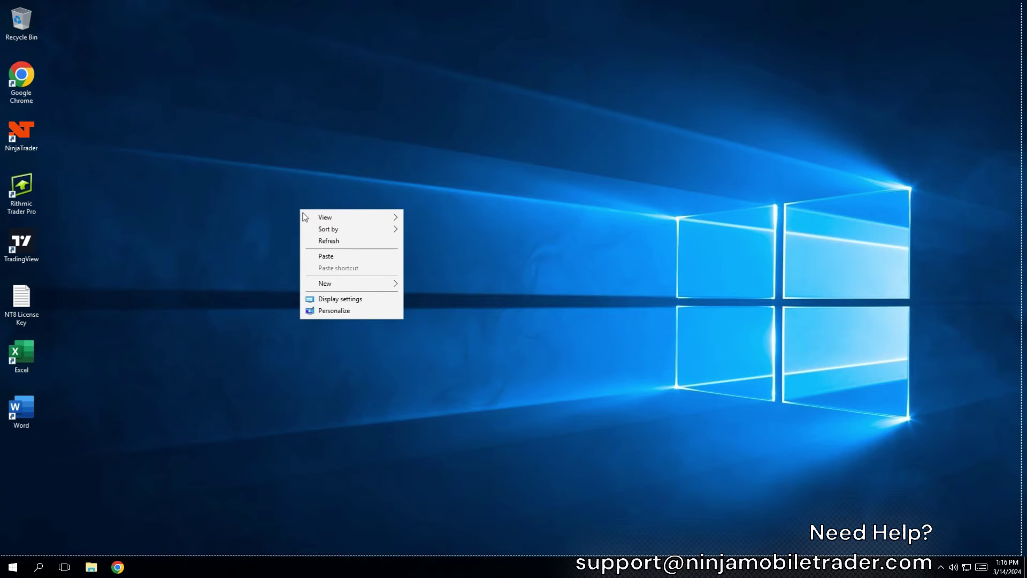
{"action": "left_click", "coordinate": [348, 259]}
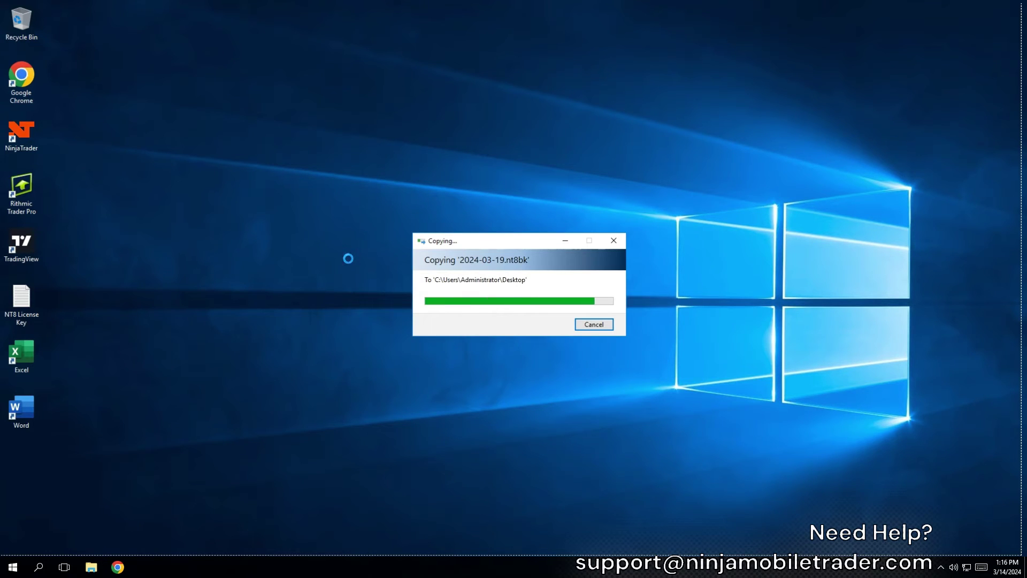
{"action": "left_click", "coordinate": [311, 261]}
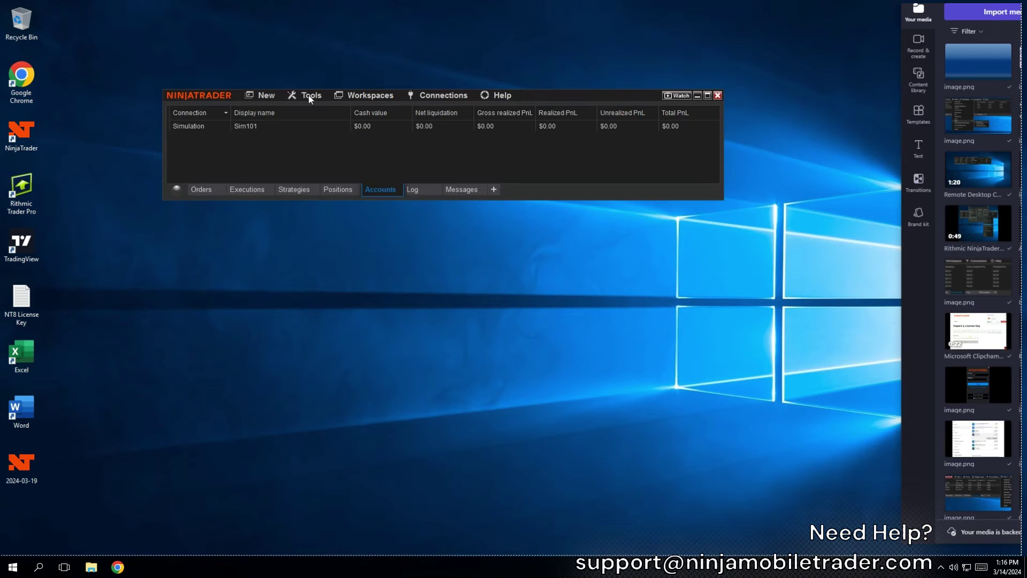
Import the desktop's 2024-03-19 backup via Tools > Import > Backup File, keeping the checked categories
{"action": "left_click", "coordinate": [309, 96]}
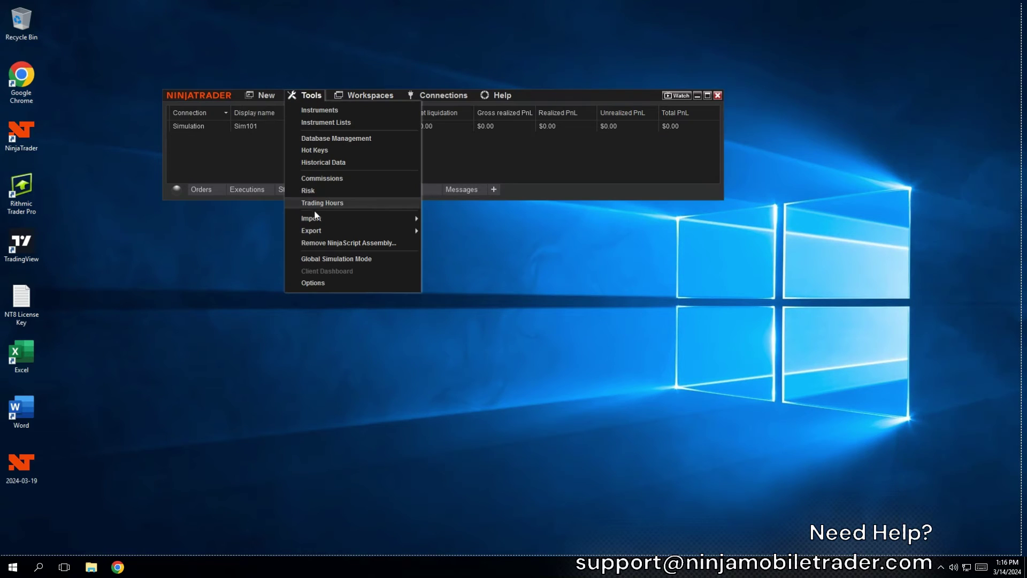
{"action": "mouse_move", "coordinate": [326, 220]}
{"action": "left_click", "coordinate": [455, 225]}
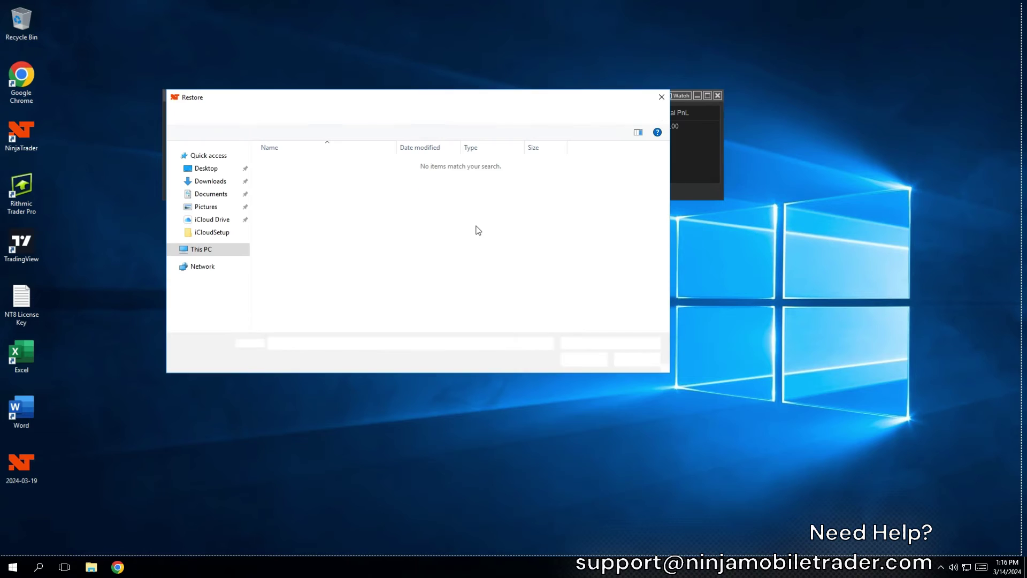
{"action": "left_click", "coordinate": [207, 168]}
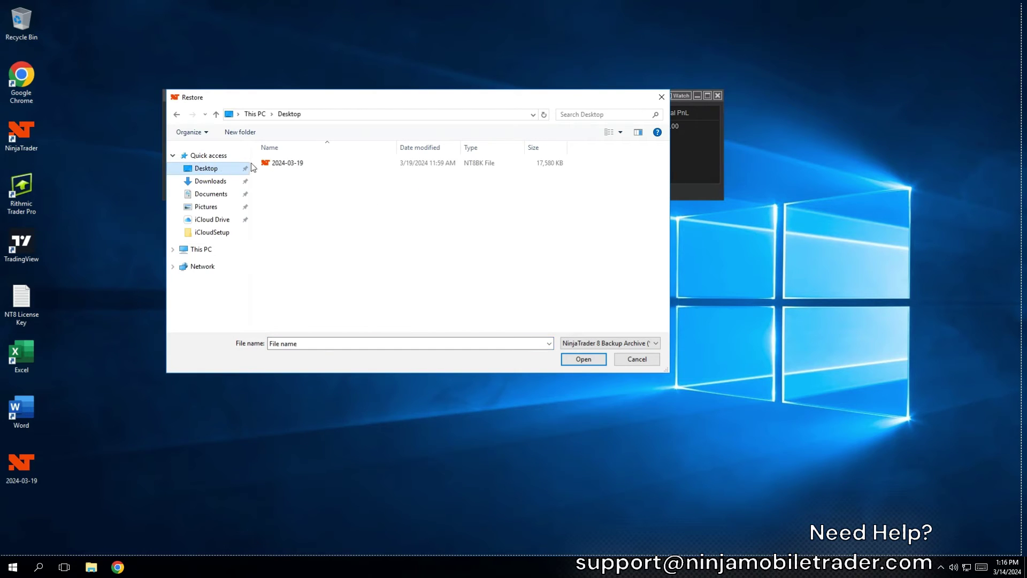
{"action": "left_click", "coordinate": [313, 164]}
{"action": "double_click", "coordinate": [314, 166]}
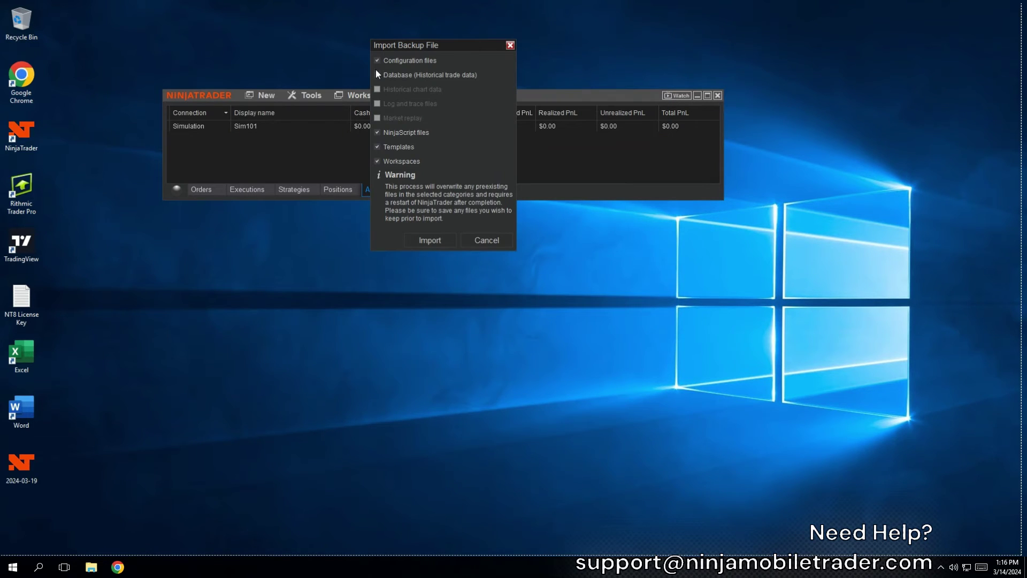
{"action": "left_click", "coordinate": [438, 241]}
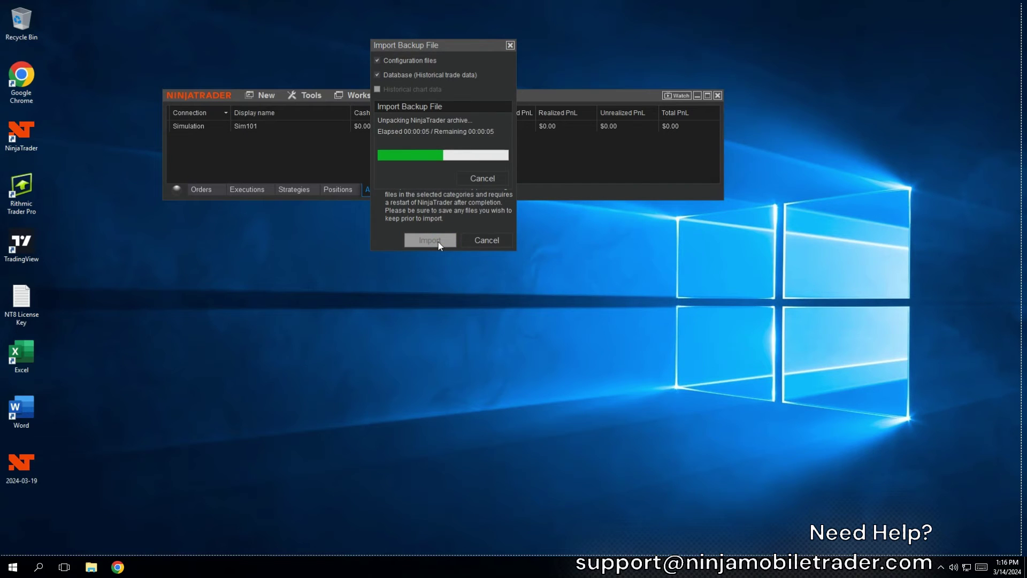
{"action": "left_click", "coordinate": [526, 99]}
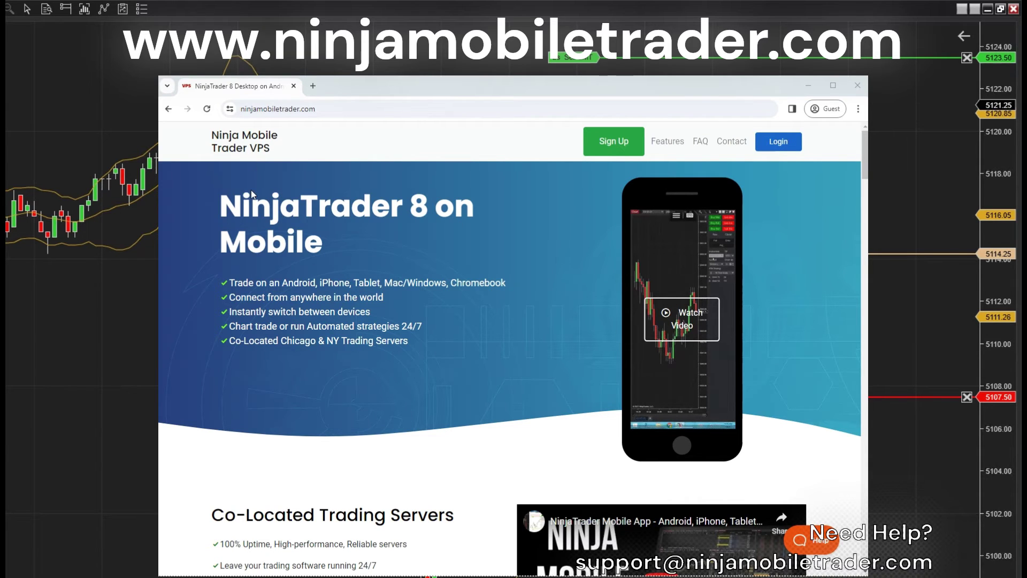
Scroll the Ninja Mobile Trader homepage down to the Co-Located Trading Servers section
{"action": "left_click", "coordinate": [329, 109]}
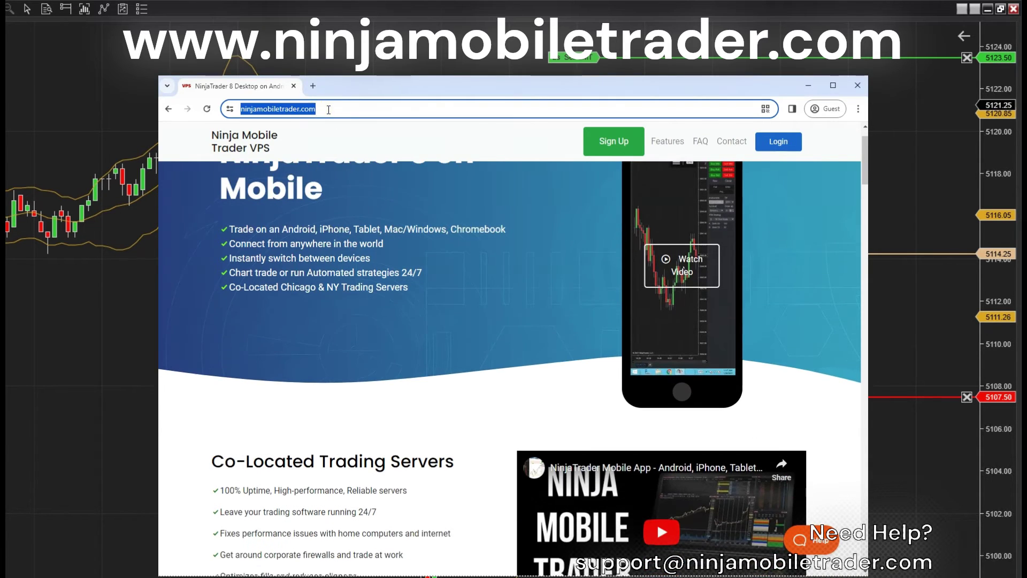
{"action": "left_click", "coordinate": [352, 201]}
{"action": "scroll", "coordinate": [351, 201], "scroll_direction": "down", "scroll_amount": 1}
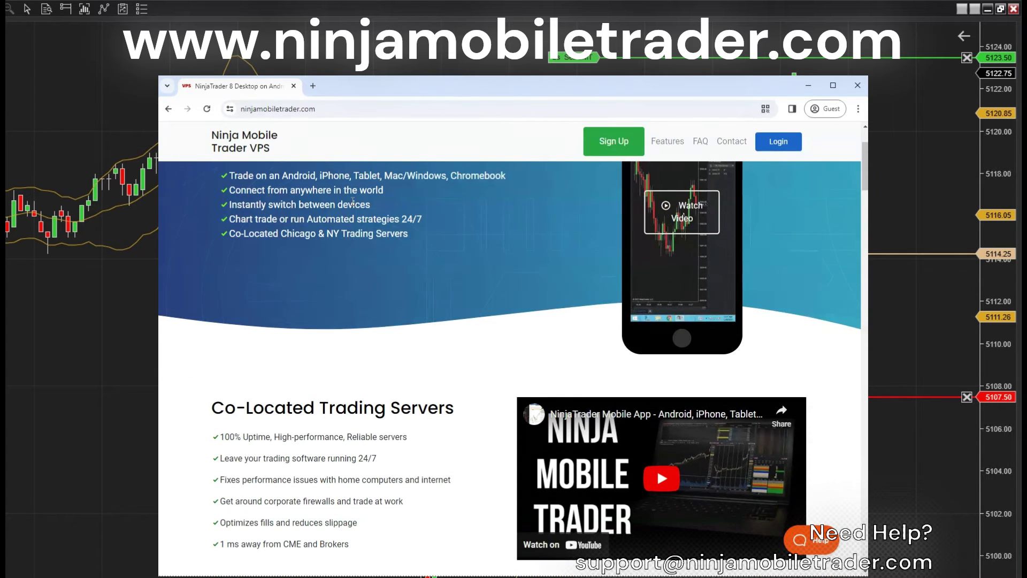
{"action": "scroll", "coordinate": [353, 201], "scroll_direction": "down", "scroll_amount": 1}
{"action": "scroll", "coordinate": [351, 202], "scroll_direction": "down", "scroll_amount": 1}
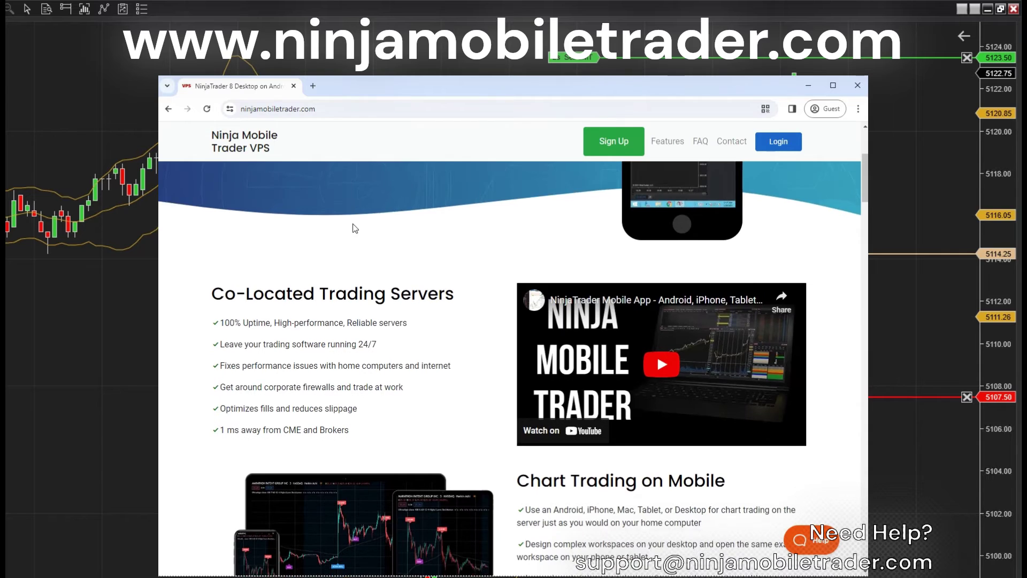
{"action": "scroll", "coordinate": [358, 225], "scroll_direction": "down", "scroll_amount": 1}
{"action": "scroll", "coordinate": [361, 236], "scroll_direction": "down", "scroll_amount": 1}
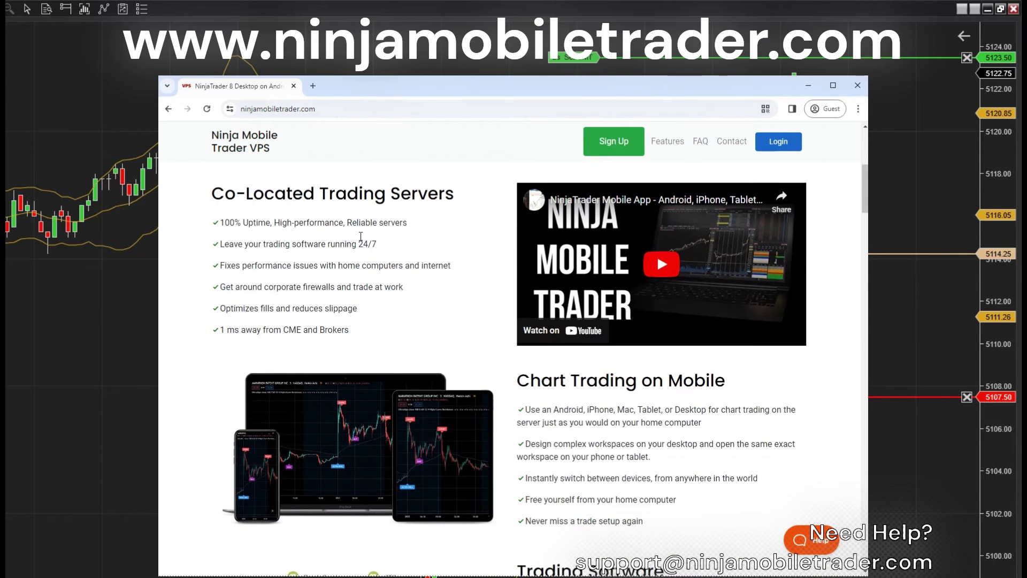
Highlight the 100% Uptime, home computer issues and Optimizes fills and reduces slippage benefit lines
{"action": "left_click_drag", "start_coordinate": [416, 224], "coordinate": [224, 226]}
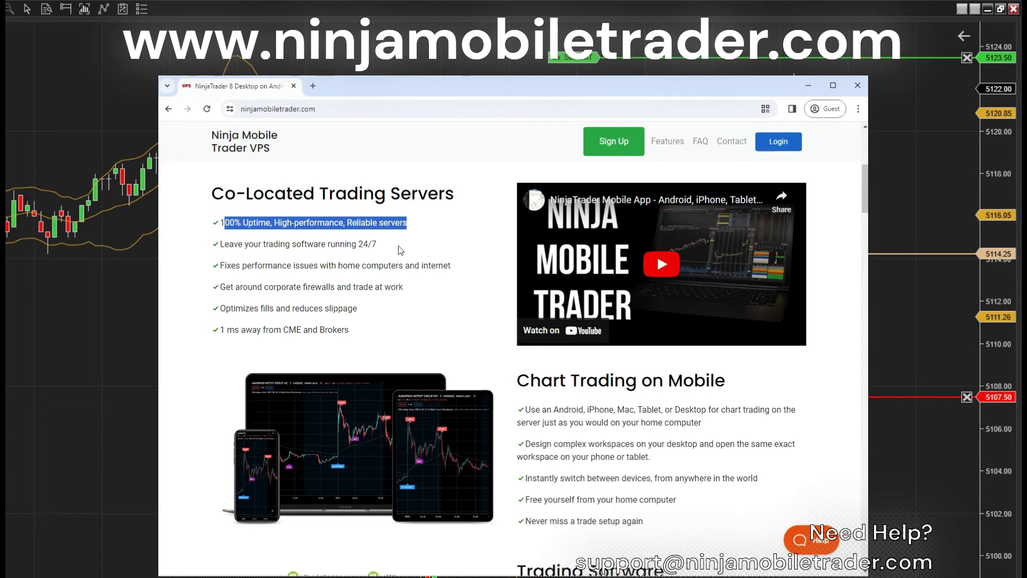
{"action": "left_click", "coordinate": [400, 250]}
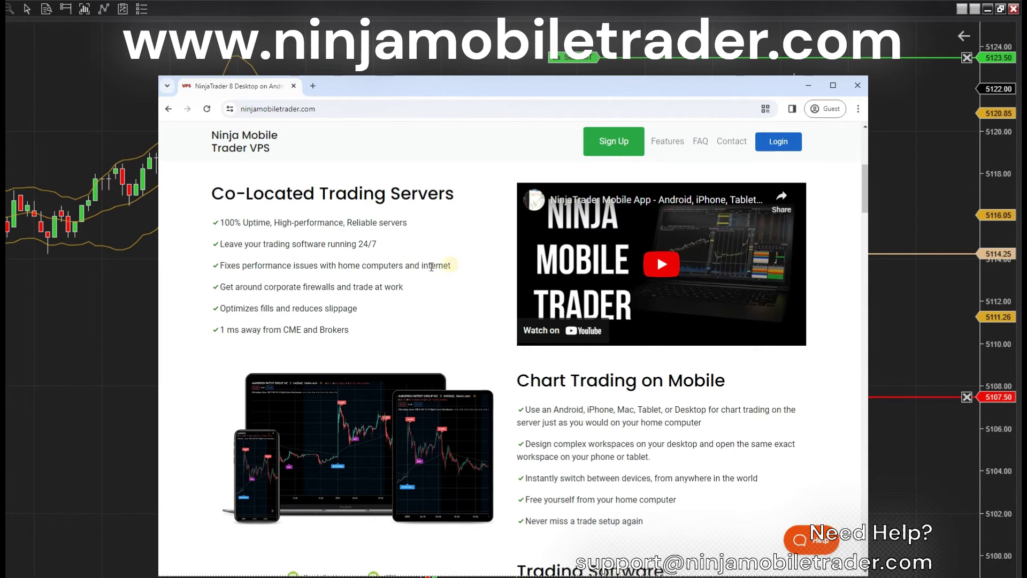
{"action": "left_click_drag", "start_coordinate": [451, 265], "coordinate": [221, 269]}
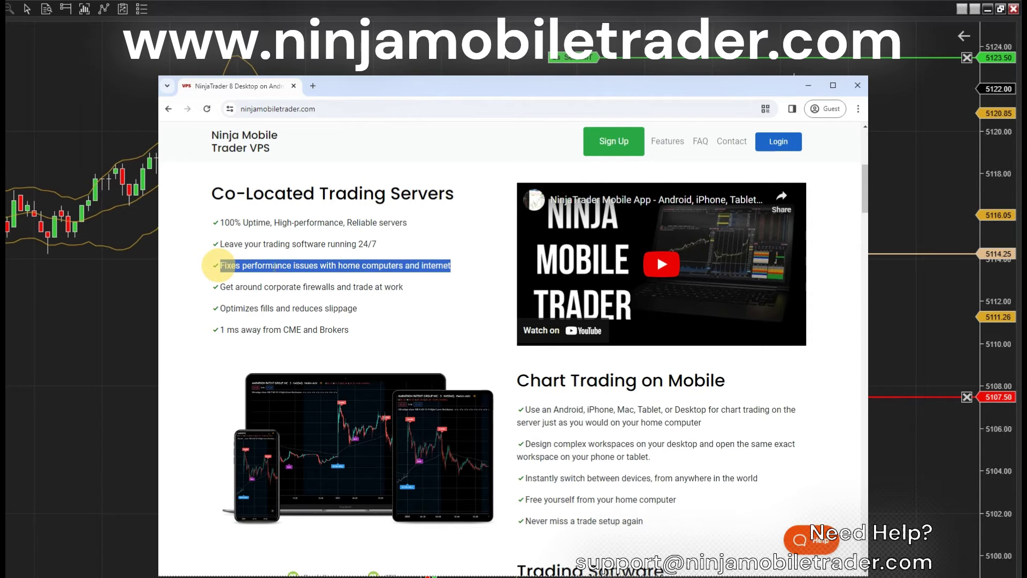
{"action": "left_click", "coordinate": [436, 299]}
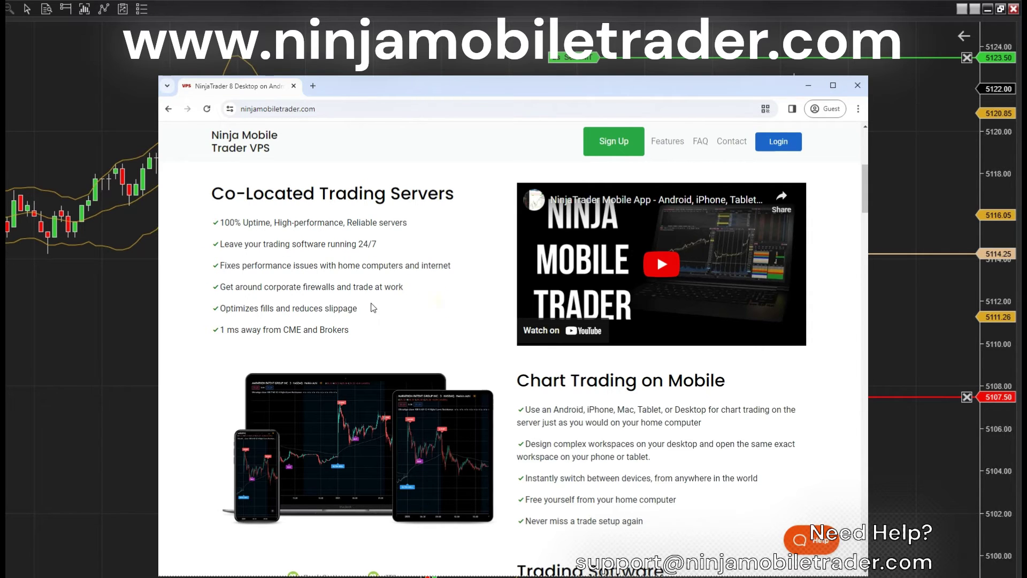
{"action": "left_click_drag", "start_coordinate": [369, 309], "coordinate": [222, 309]}
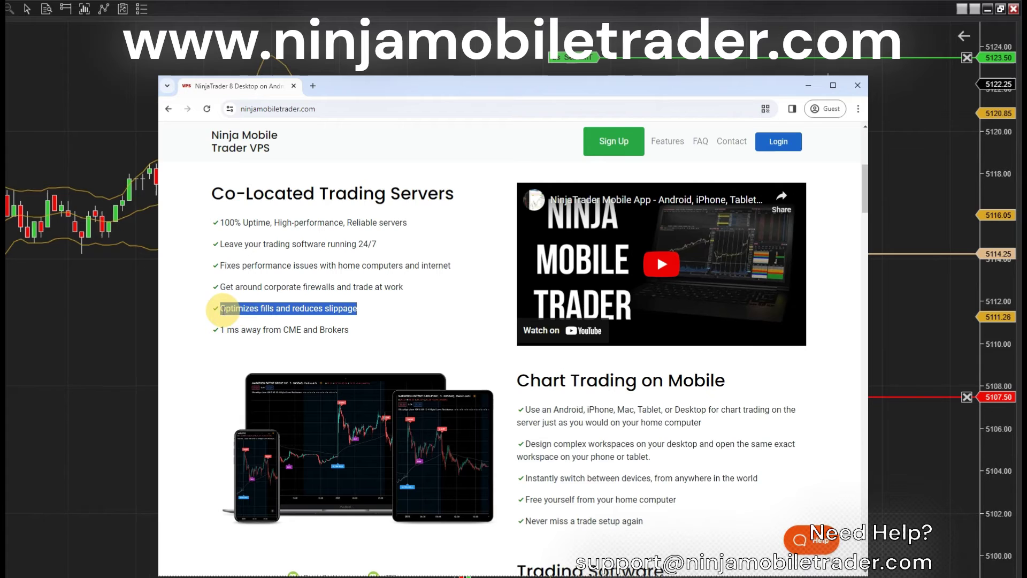
{"action": "left_click", "coordinate": [388, 327]}
Scroll past Trading Software and highlight the Recommended with Funded Trader Programs text
{"action": "scroll", "coordinate": [387, 326], "scroll_direction": "down", "scroll_amount": 1}
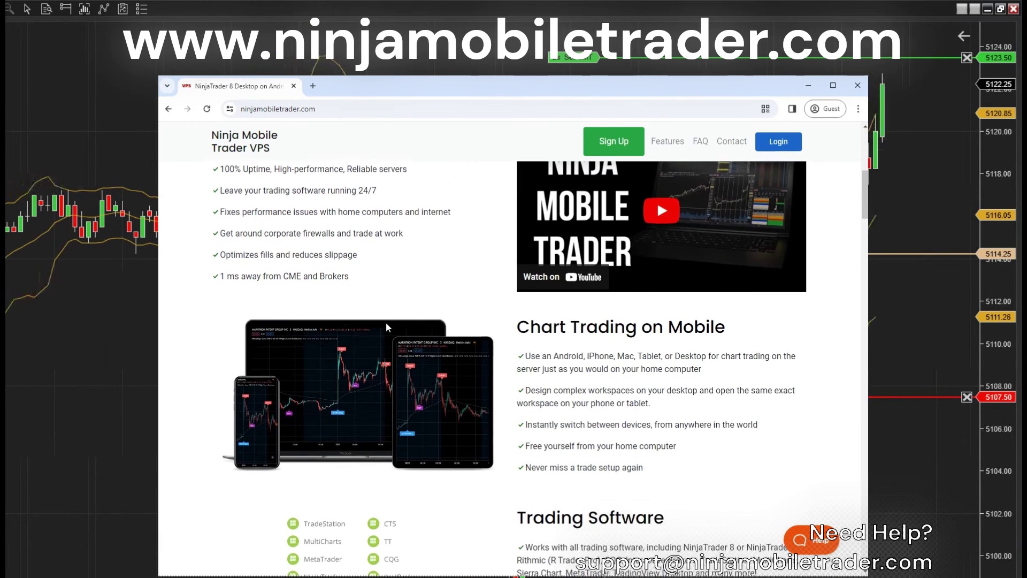
{"action": "scroll", "coordinate": [388, 327], "scroll_direction": "down", "scroll_amount": 5}
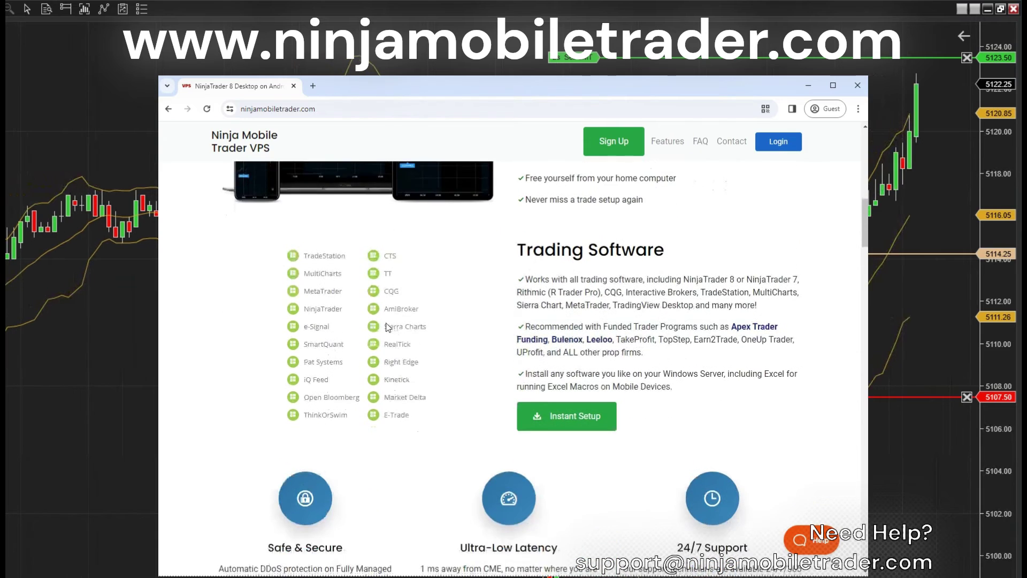
{"action": "scroll", "coordinate": [388, 327], "scroll_direction": "down", "scroll_amount": 1}
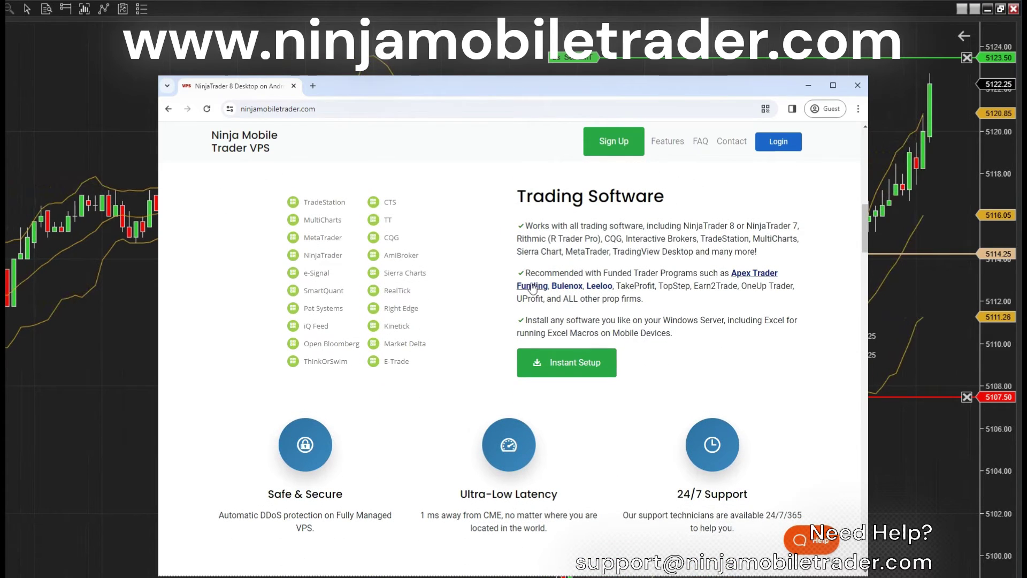
{"action": "left_click_drag", "start_coordinate": [526, 273], "coordinate": [696, 270]}
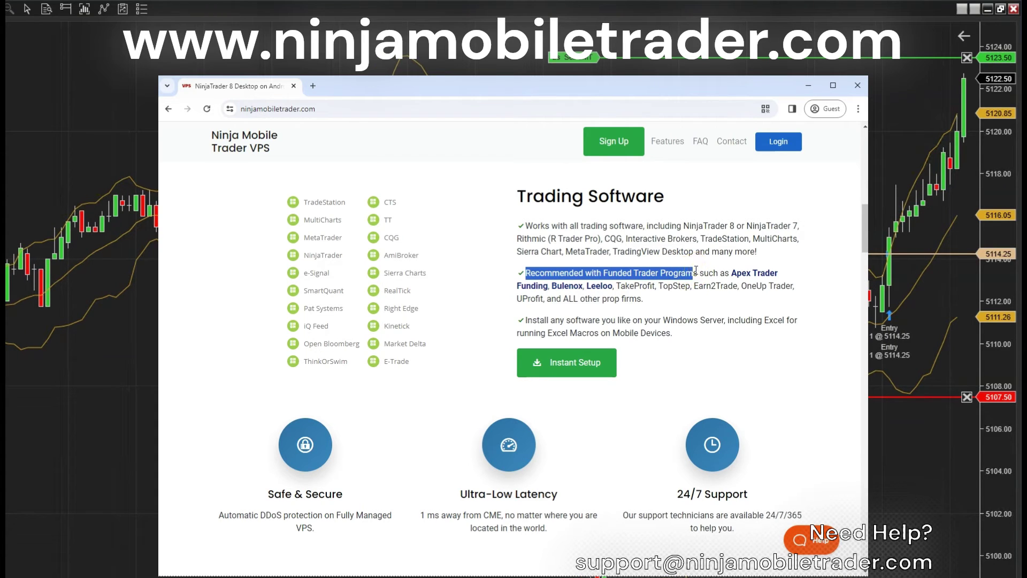
Scroll past the testimonials to the Small, Medium, High Performance and Pro pricing cards
{"action": "scroll", "coordinate": [690, 278], "scroll_direction": "down", "scroll_amount": 3}
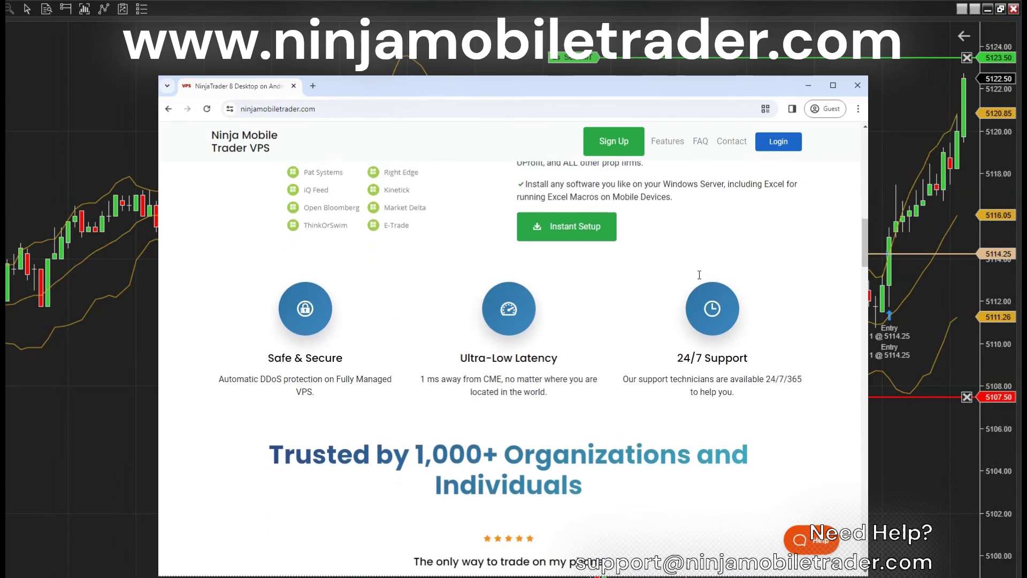
{"action": "scroll", "coordinate": [688, 278], "scroll_direction": "down", "scroll_amount": 1}
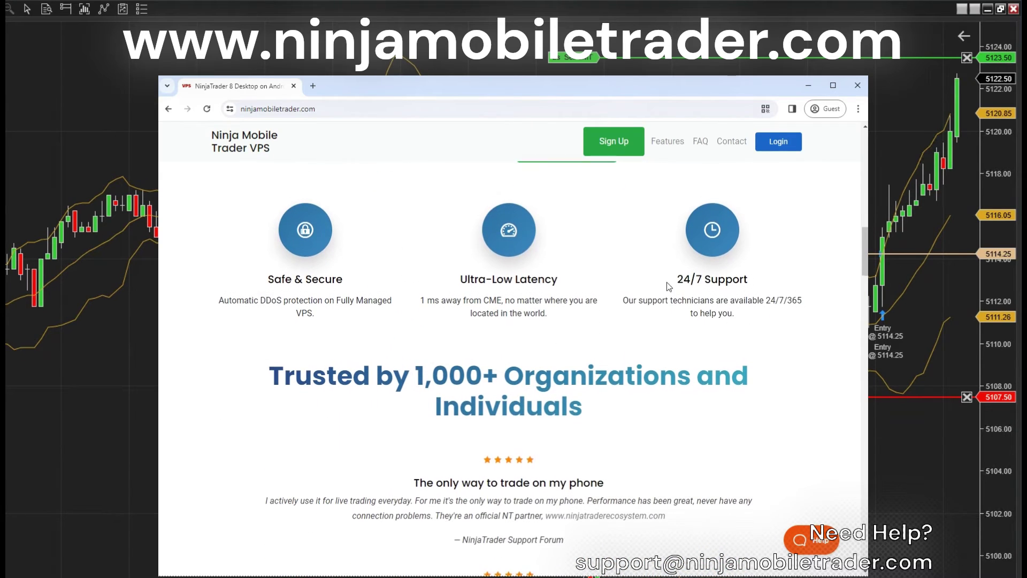
{"action": "scroll", "coordinate": [664, 281], "scroll_direction": "down", "scroll_amount": 1}
{"action": "scroll", "coordinate": [429, 299], "scroll_direction": "down", "scroll_amount": 2}
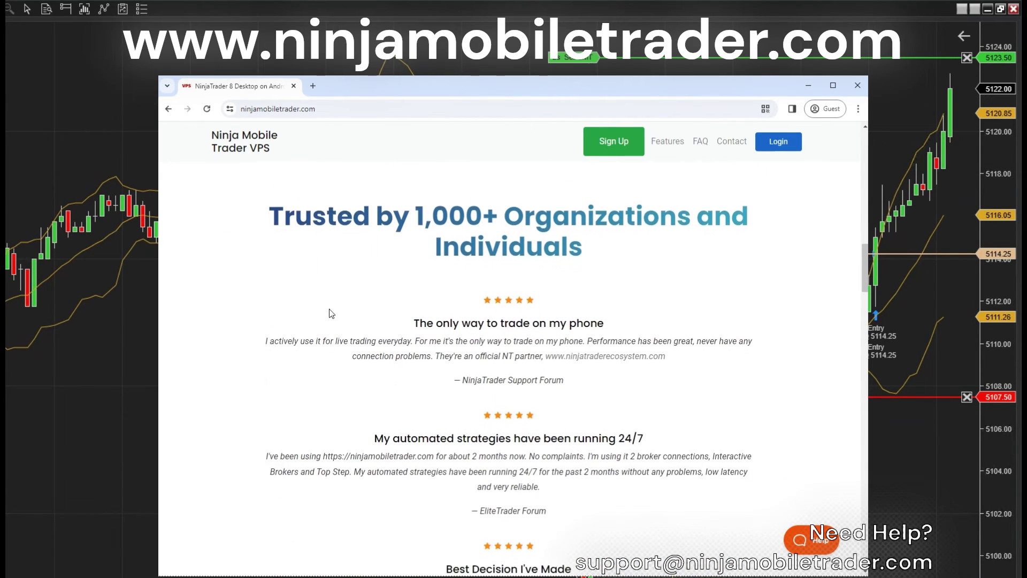
{"action": "scroll", "coordinate": [283, 324], "scroll_direction": "down", "scroll_amount": 1}
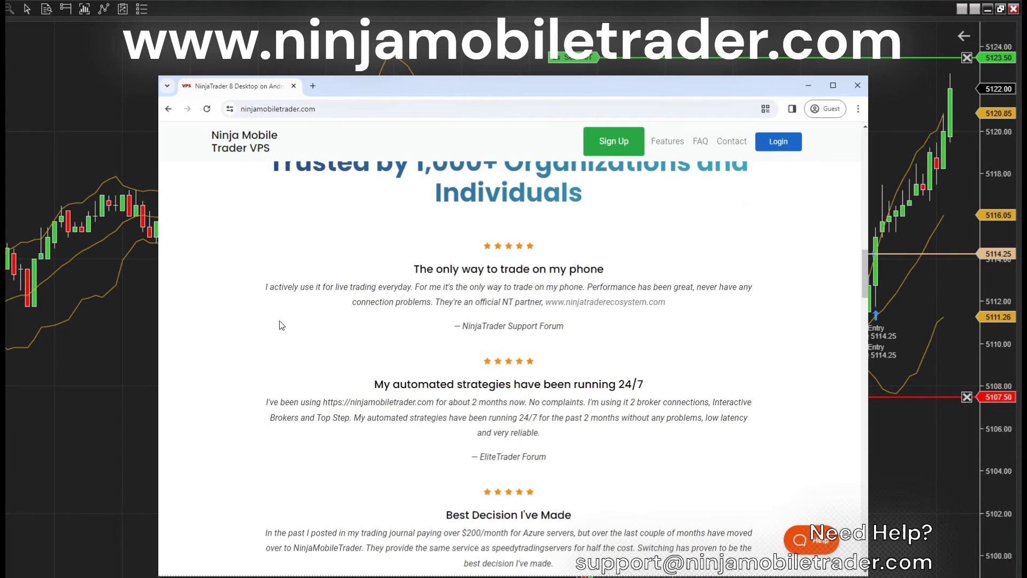
{"action": "scroll", "coordinate": [281, 330], "scroll_direction": "down", "scroll_amount": 1}
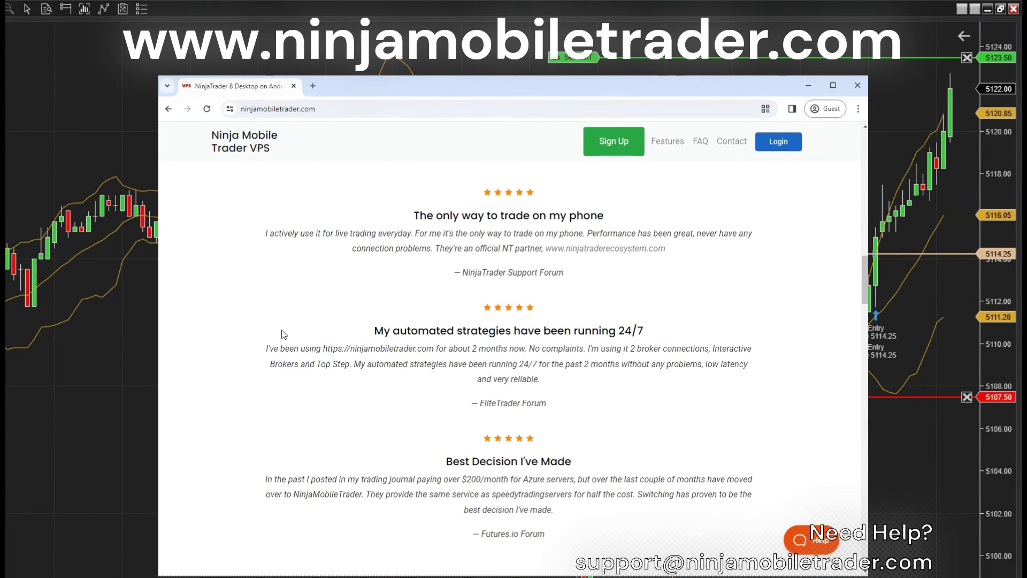
{"action": "scroll", "coordinate": [282, 330], "scroll_direction": "down", "scroll_amount": 2}
{"action": "scroll", "coordinate": [269, 342], "scroll_direction": "down", "scroll_amount": 4}
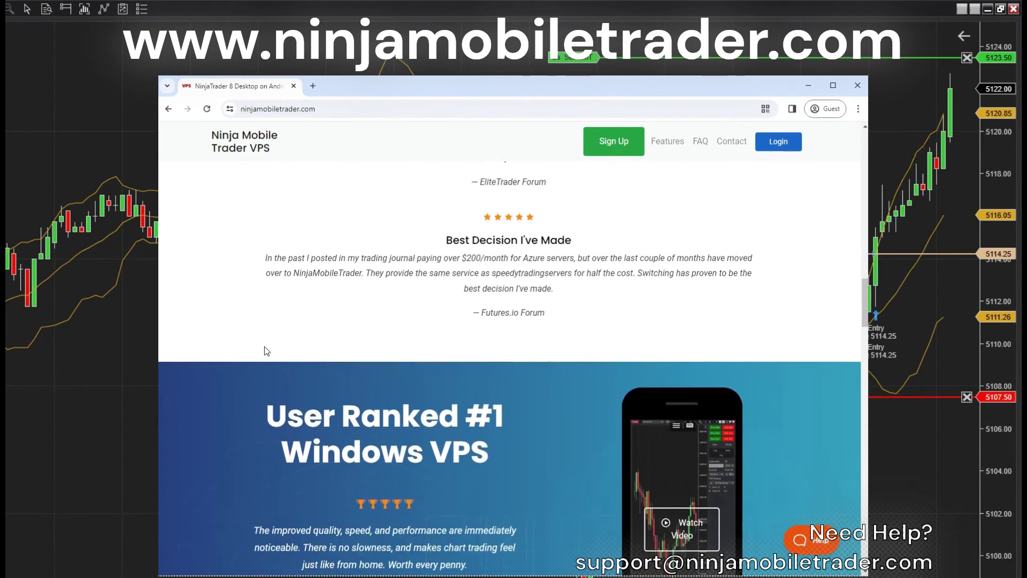
{"action": "scroll", "coordinate": [261, 353], "scroll_direction": "down", "scroll_amount": 3}
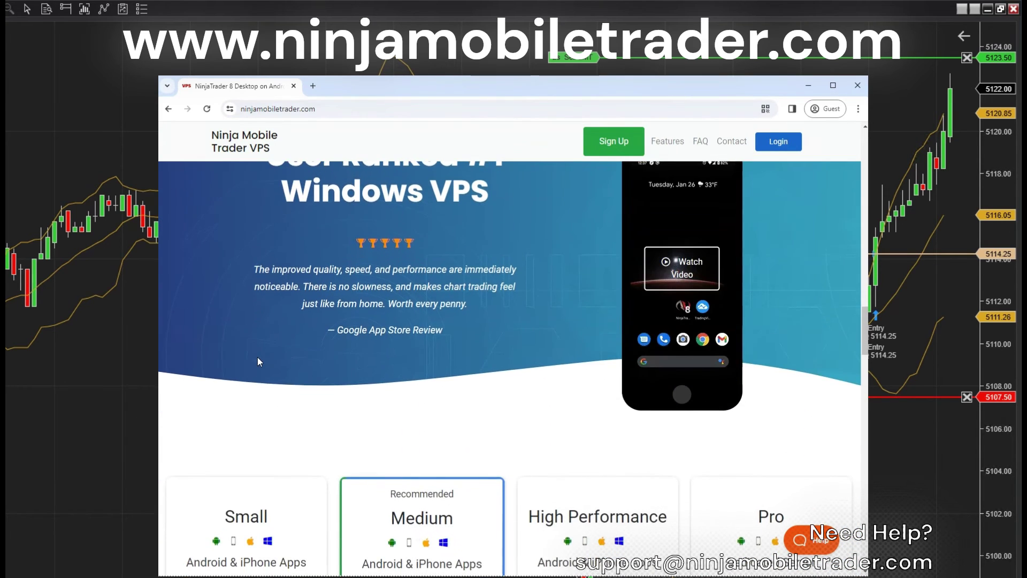
{"action": "scroll", "coordinate": [256, 362], "scroll_direction": "down", "scroll_amount": 3}
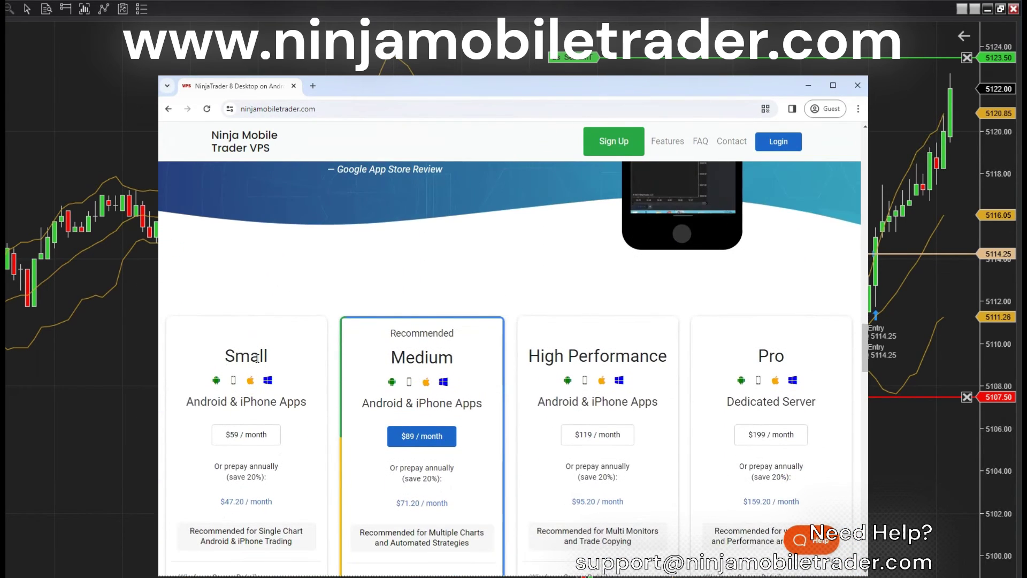
{"action": "scroll", "coordinate": [257, 358], "scroll_direction": "down", "scroll_amount": 1}
{"action": "scroll", "coordinate": [257, 359], "scroll_direction": "down", "scroll_amount": 1}
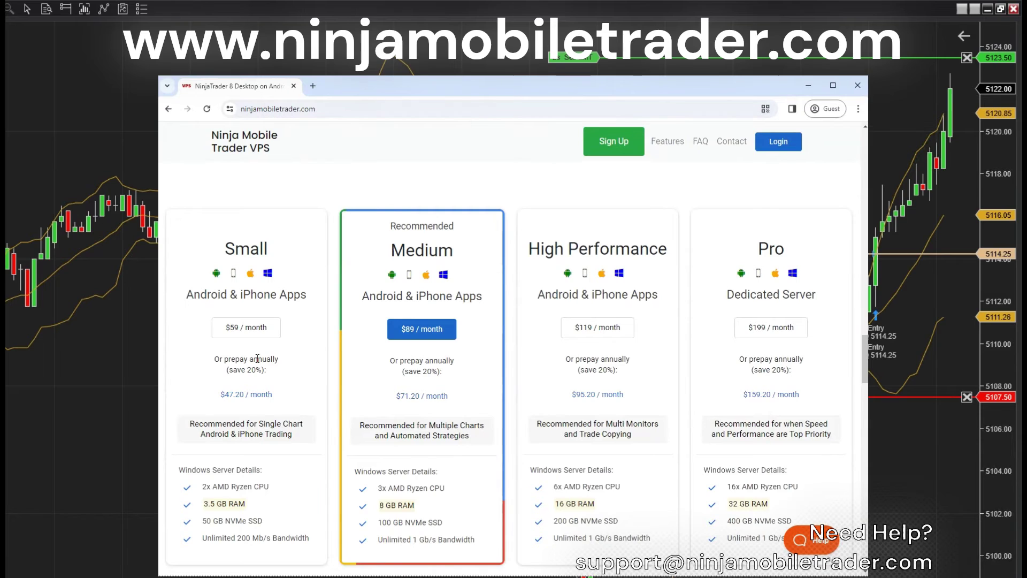